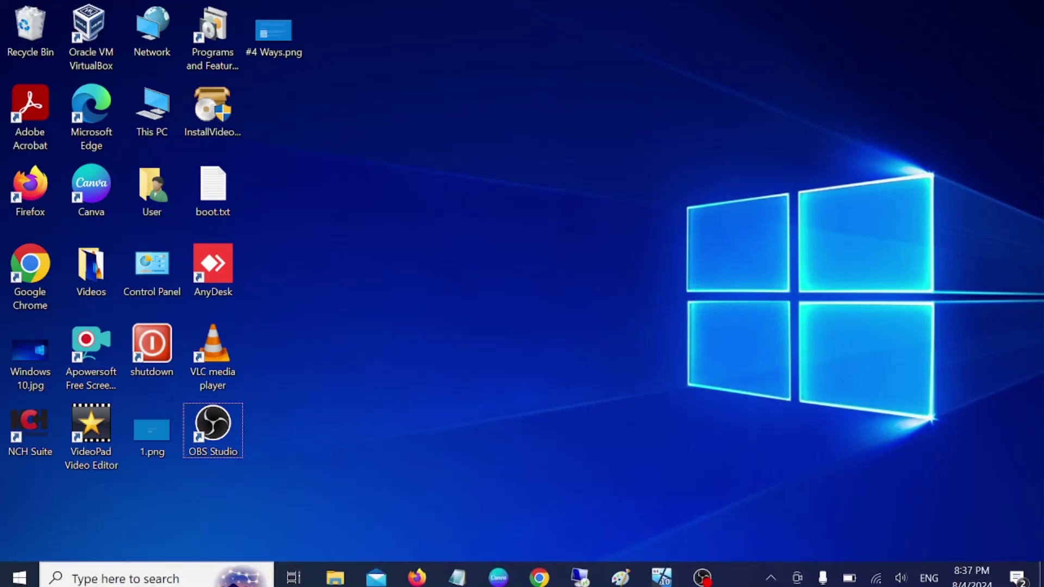
# Step: Focus the Windows 10 VM window and send Ctrl+Alt+Del to the guest
pyautogui.click(674, 569)
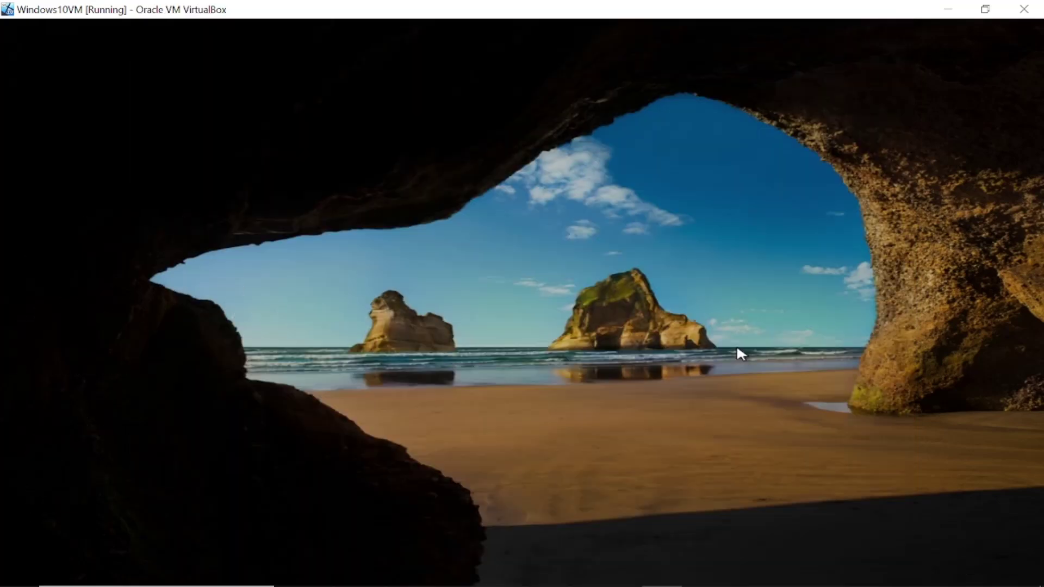
pyautogui.hotkey('ctrl', 'alt', 'Delete')
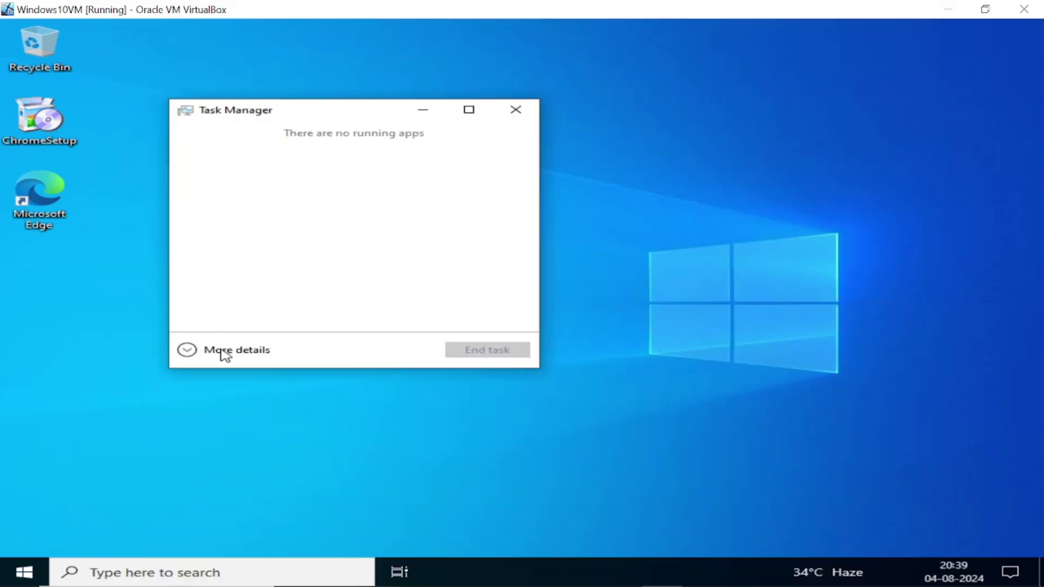
# Step: Open Task Manager, find Windows Explorer in the process list and restart it
pyautogui.click(223, 352)
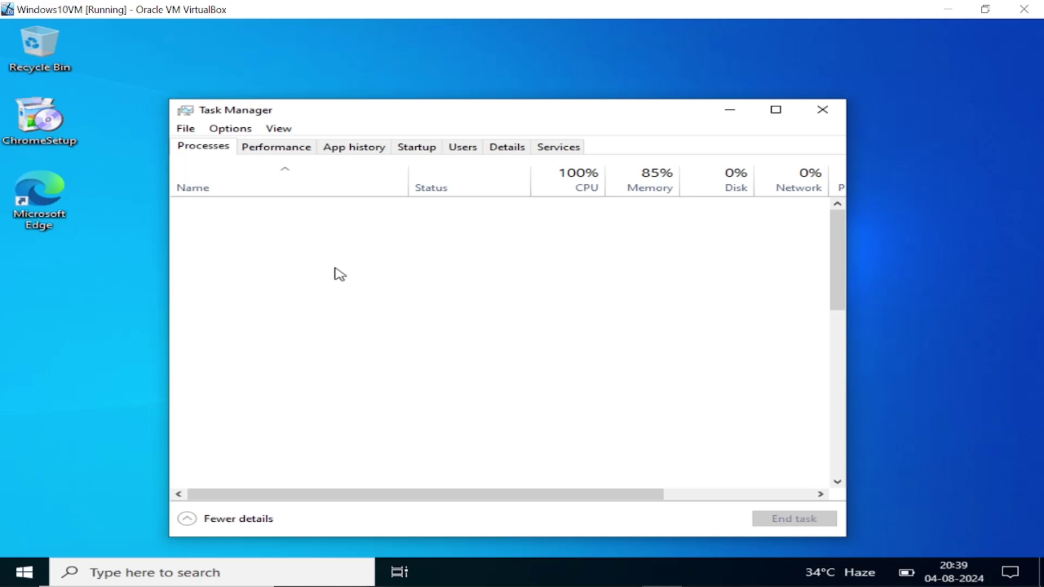
pyautogui.scroll(-1, 340, 273)
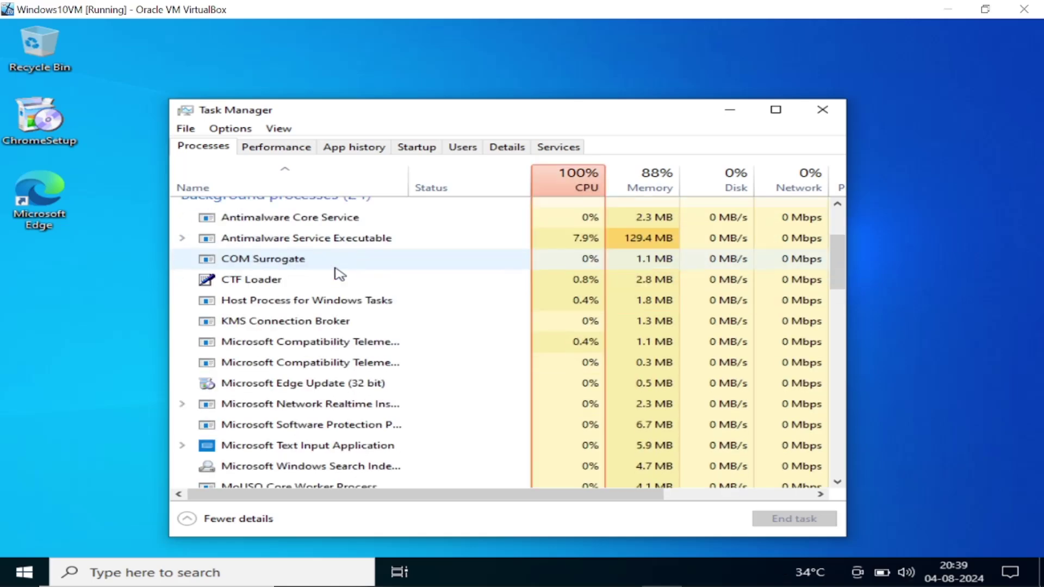
pyautogui.scroll(-7, 340, 274)
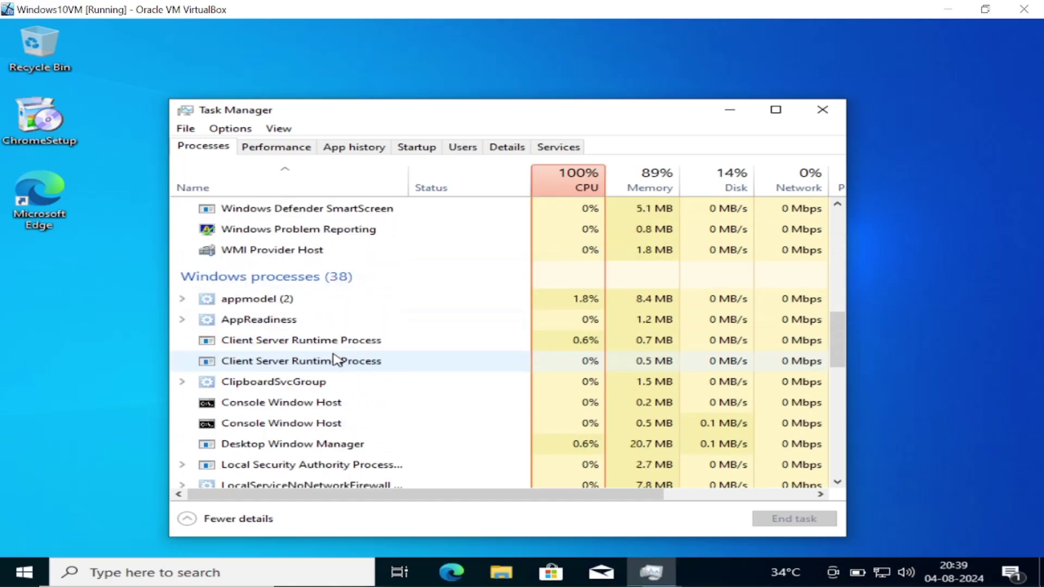
pyautogui.scroll(-8, 336, 360)
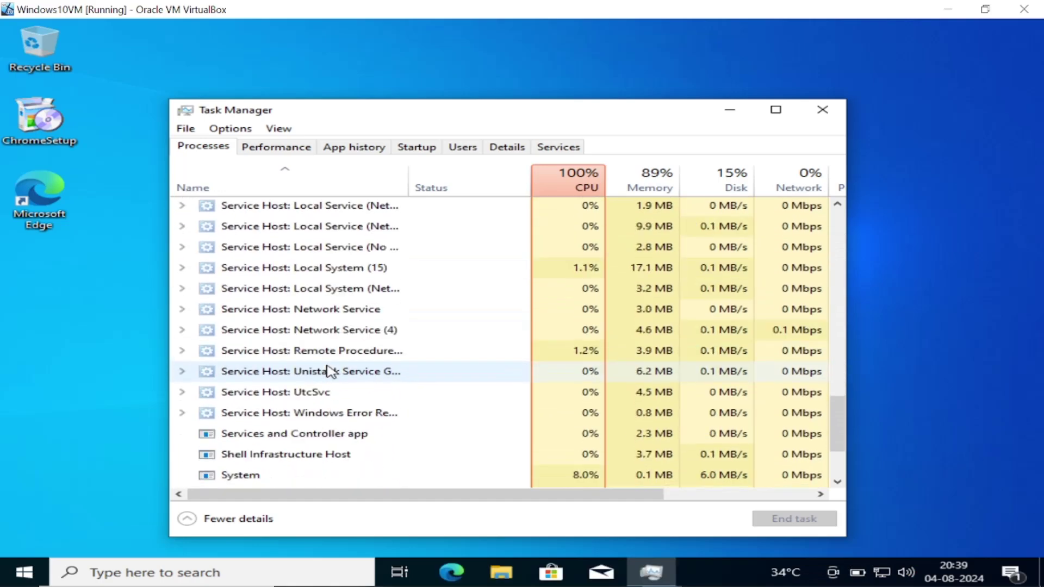
pyautogui.scroll(-2, 332, 373)
pyautogui.click(257, 374)
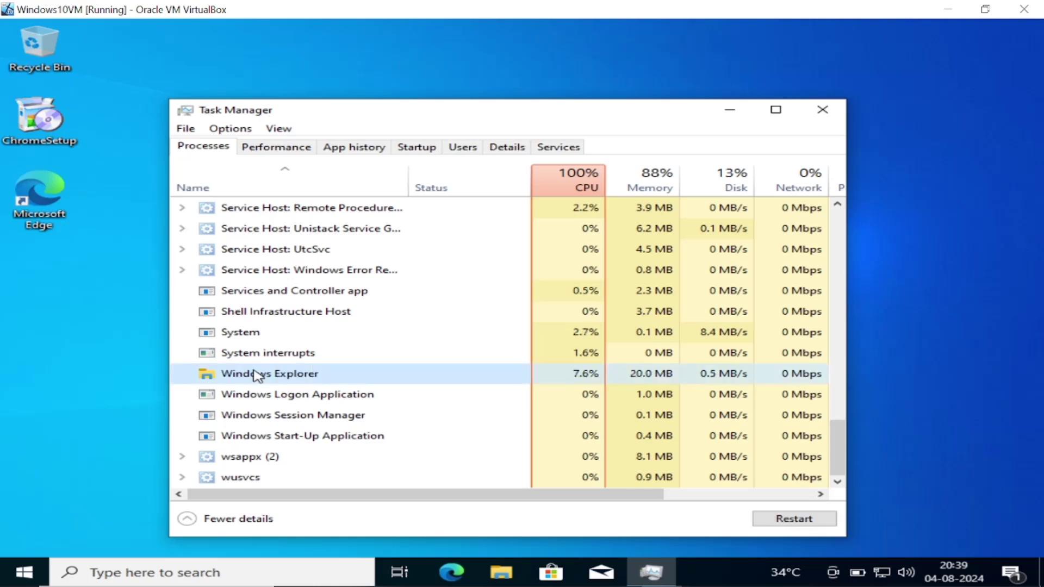
pyautogui.rightClick(257, 374)
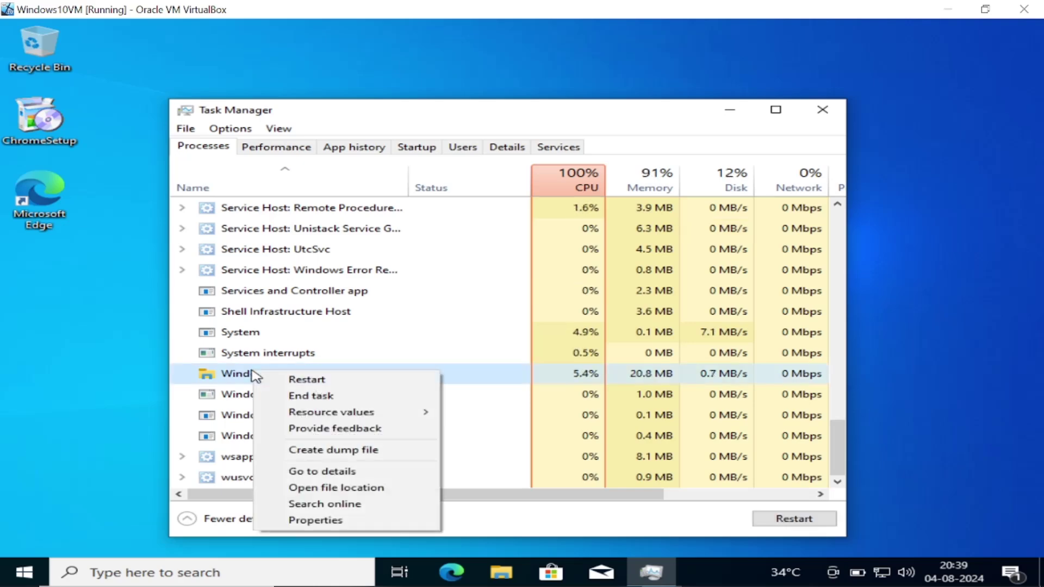
pyautogui.click(310, 383)
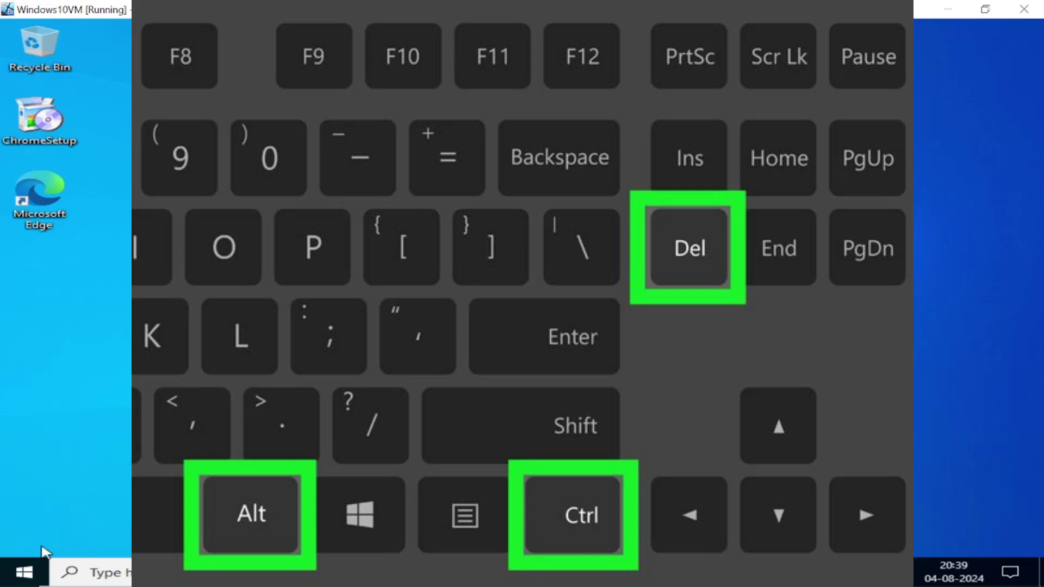
# Step: Send Ctrl+Alt+Del, then use the sign-in screen's power menu to restart into recovery
pyautogui.hotkey('ctrl', 'alt', 'Delete')
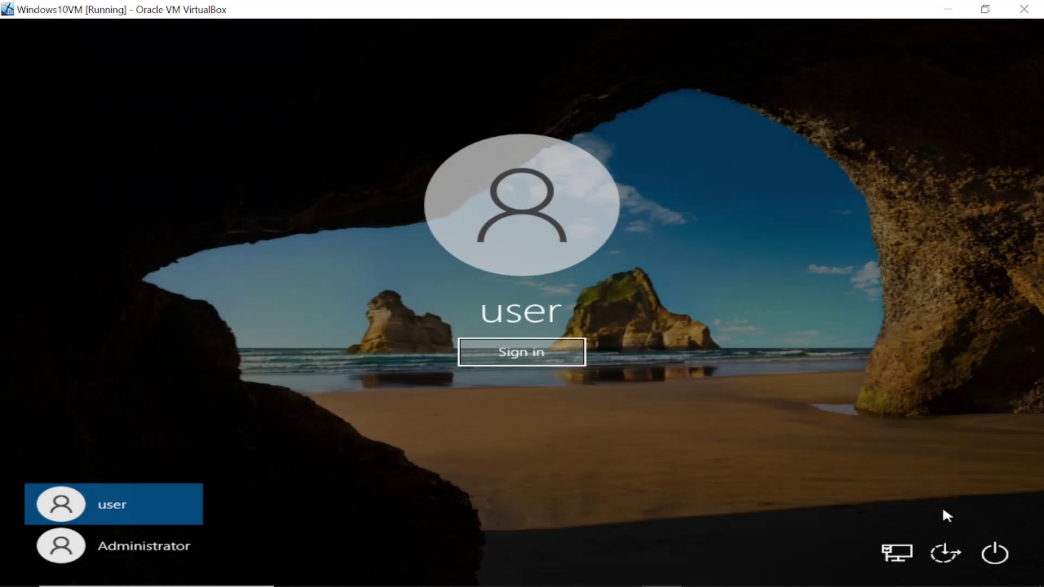
pyautogui.click(990, 561)
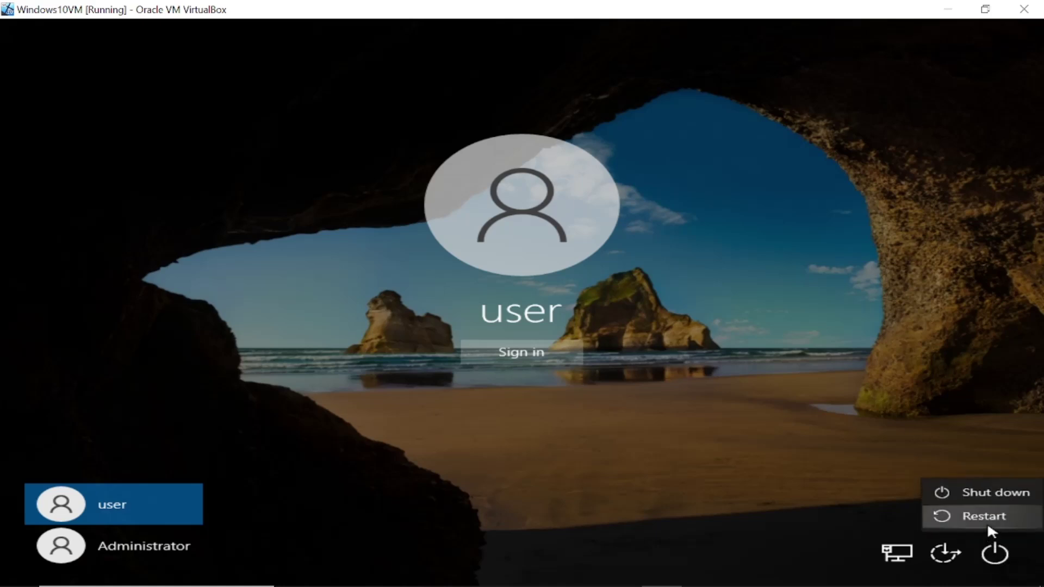
pyautogui.click(984, 516)
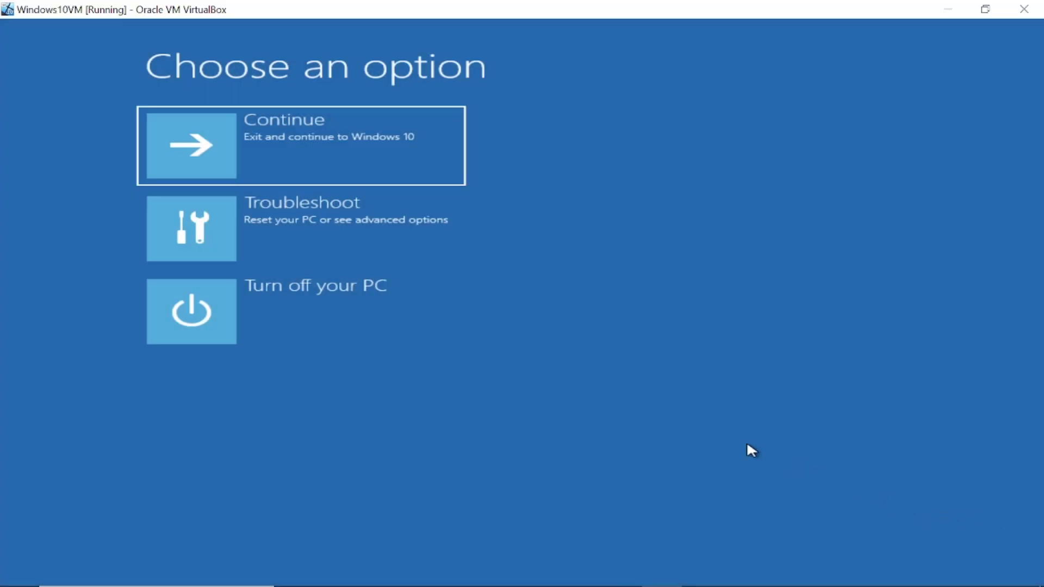
# Step: Go through Troubleshoot > Advanced options > Uninstall Updates to Uninstall latest quality update
pyautogui.click(323, 234)
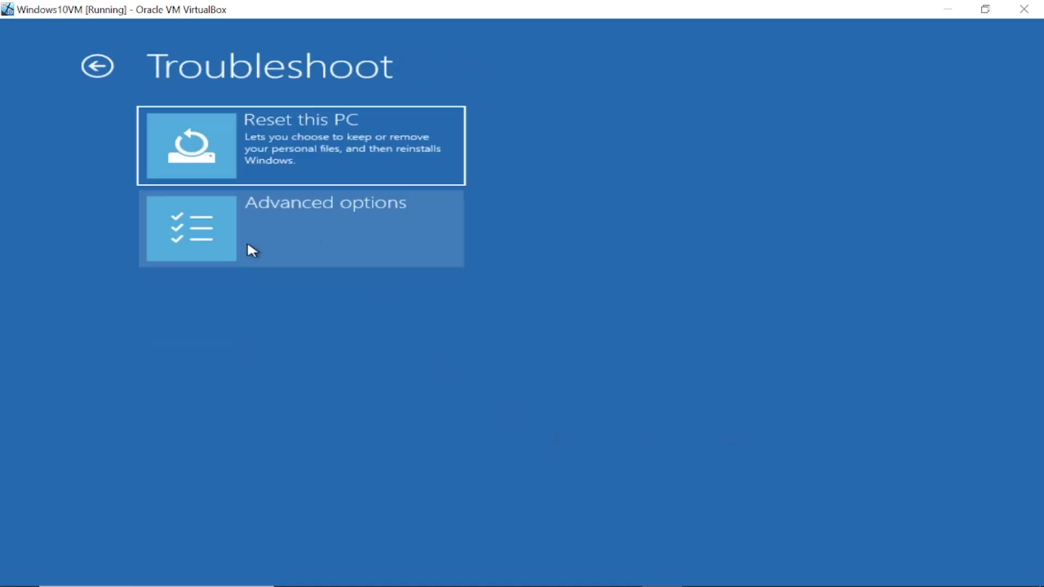
pyautogui.click(298, 240)
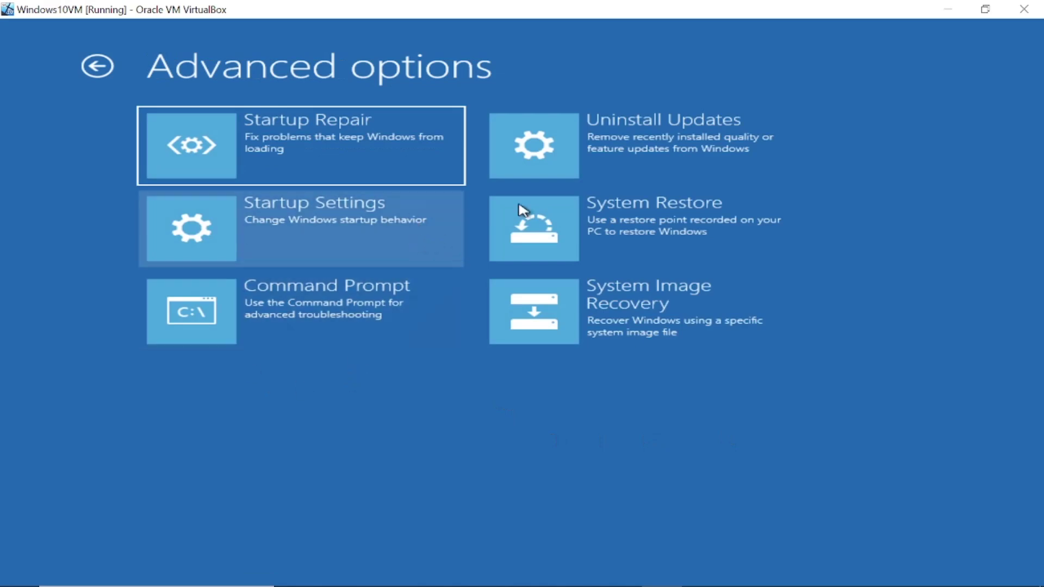
pyautogui.click(661, 147)
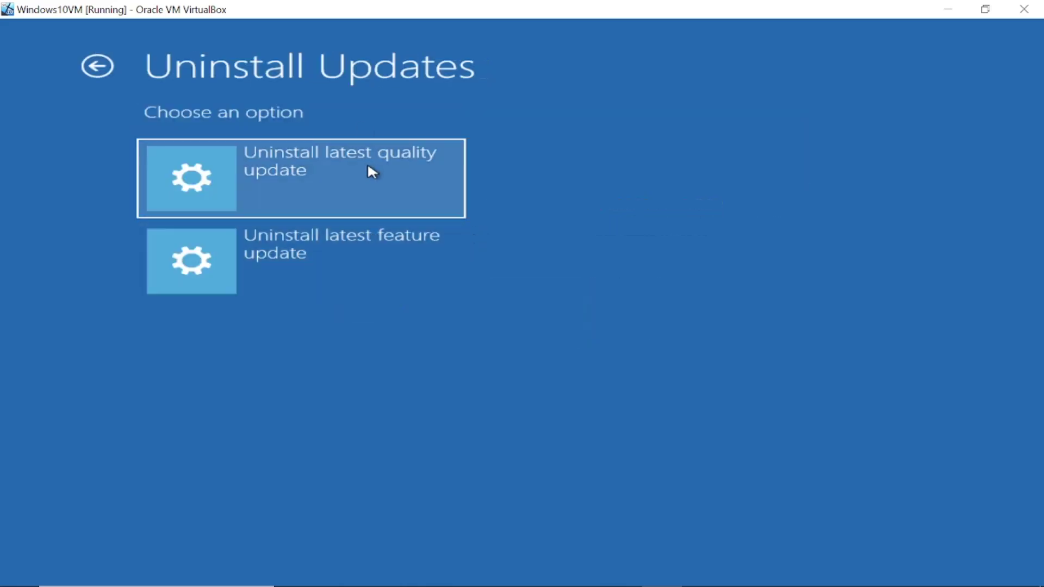
pyautogui.click(294, 178)
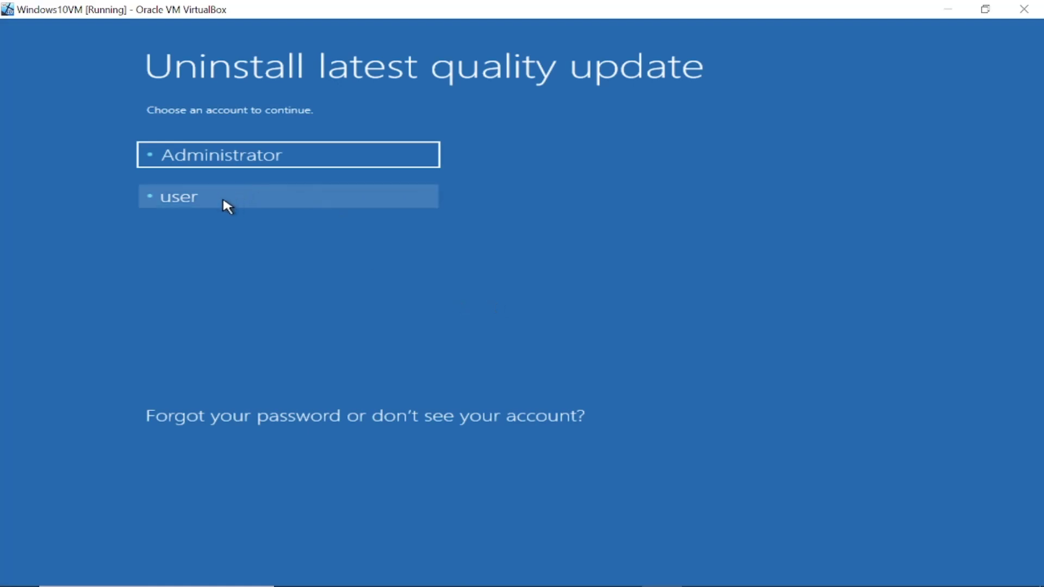
# Step: Sign in as Administrator with the account password, then cancel the quality-update uninstall
pyautogui.click(281, 163)
pyautogui.click(298, 186)
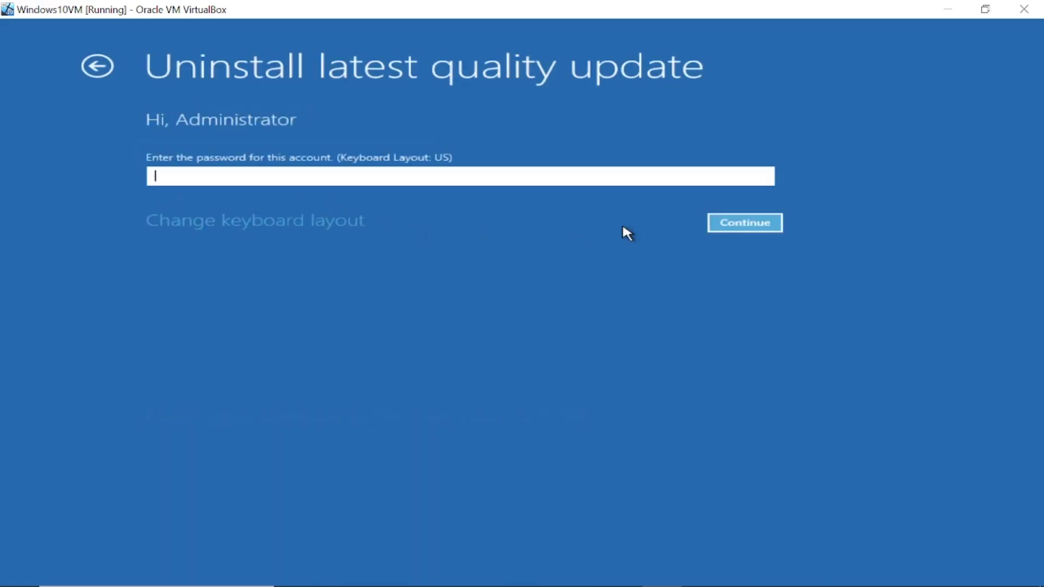
pyautogui.click(714, 226)
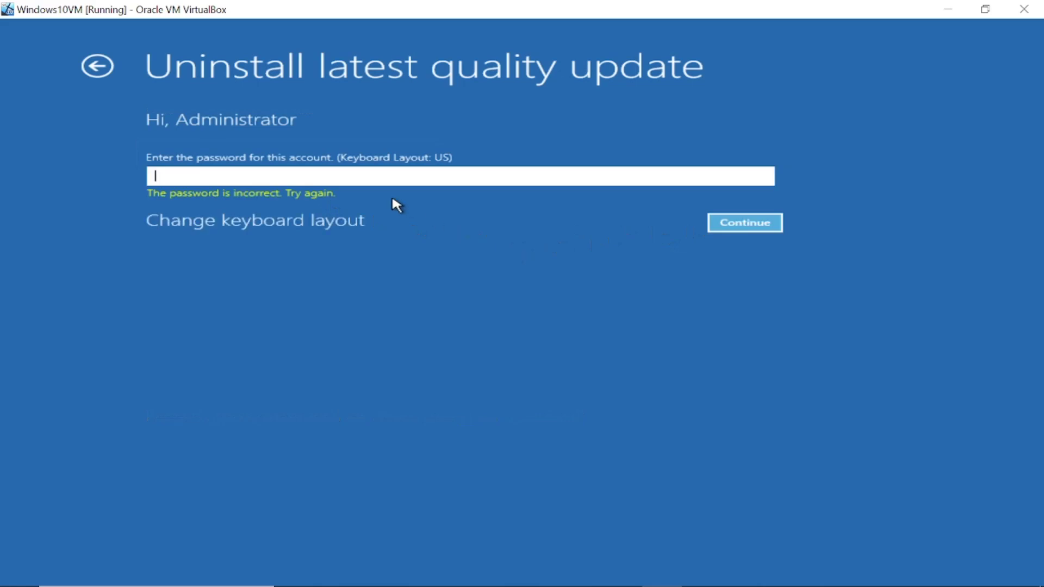
pyautogui.write('********')
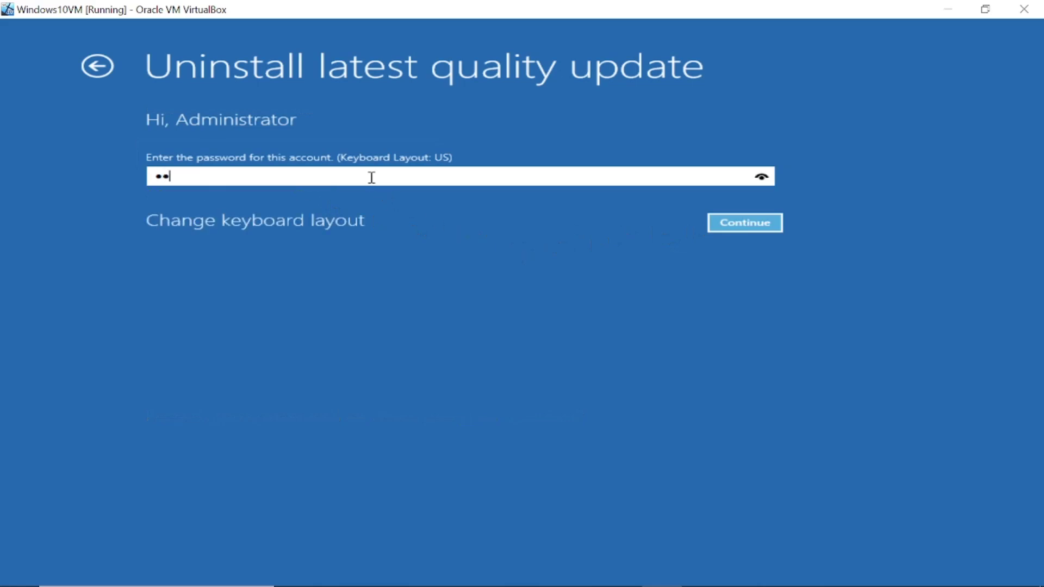
pyautogui.write('*')
pyautogui.press('BackSpace')
pyautogui.press('BackSpace')
pyautogui.press('BackSpace')
pyautogui.press('BackSpace')
pyautogui.press('BackSpace')
pyautogui.press('BackSpace')
pyautogui.press('BackSpace')
pyautogui.press('BackSpace')
pyautogui.press('BackSpace')
pyautogui.write('*********')
pyautogui.press('Return')
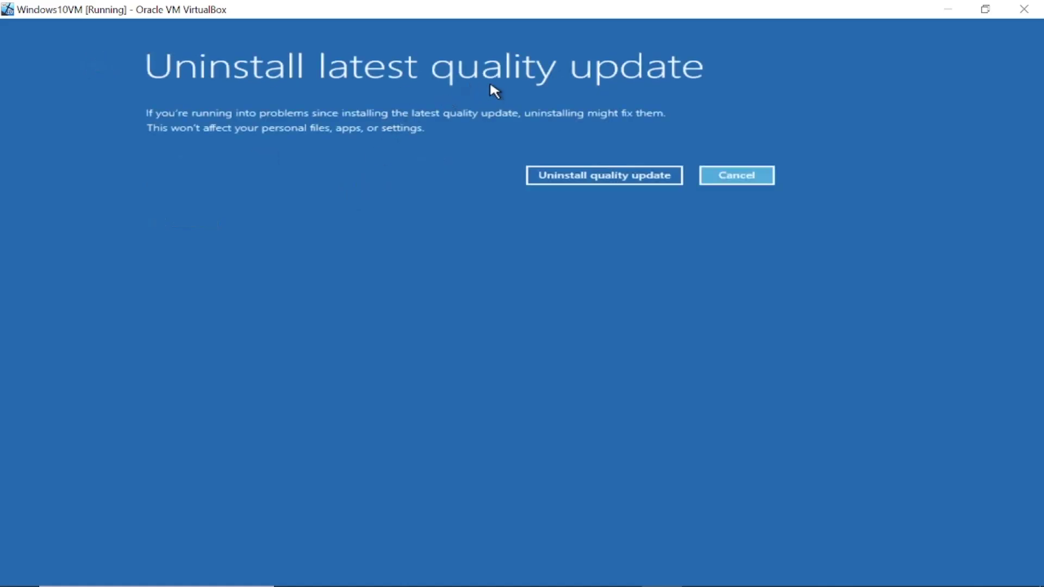
pyautogui.click(563, 177)
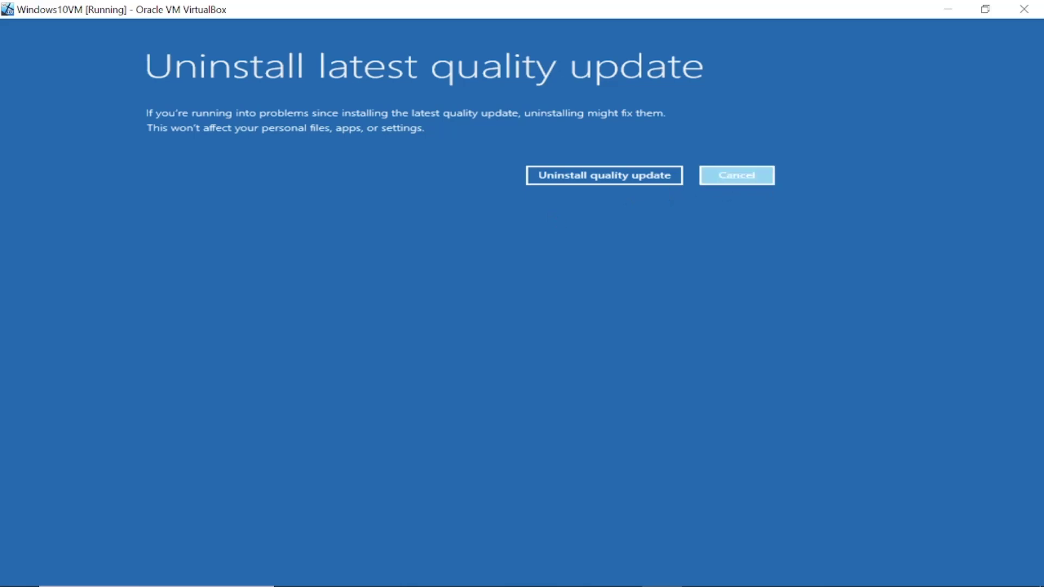
pyautogui.click(737, 175)
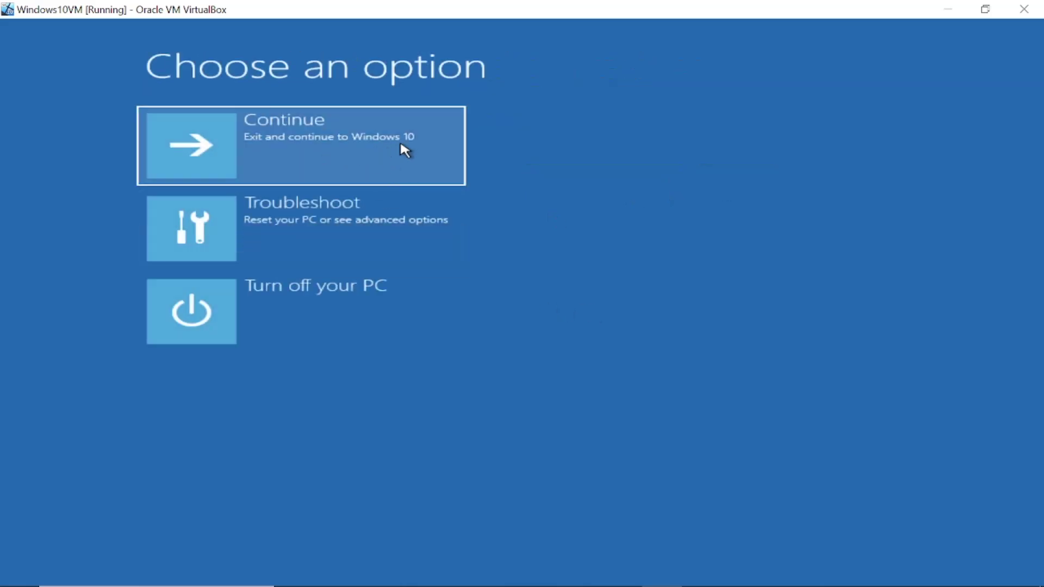
# Step: Reach Uninstall latest feature update, cancel it, then return to Troubleshoot > Advanced options
pyautogui.click(354, 228)
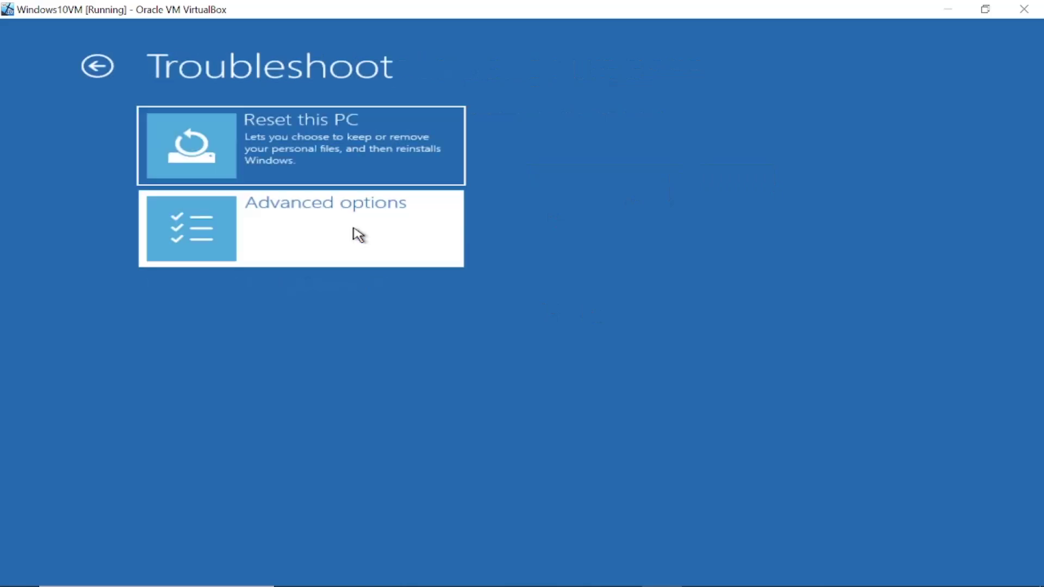
pyautogui.click(359, 235)
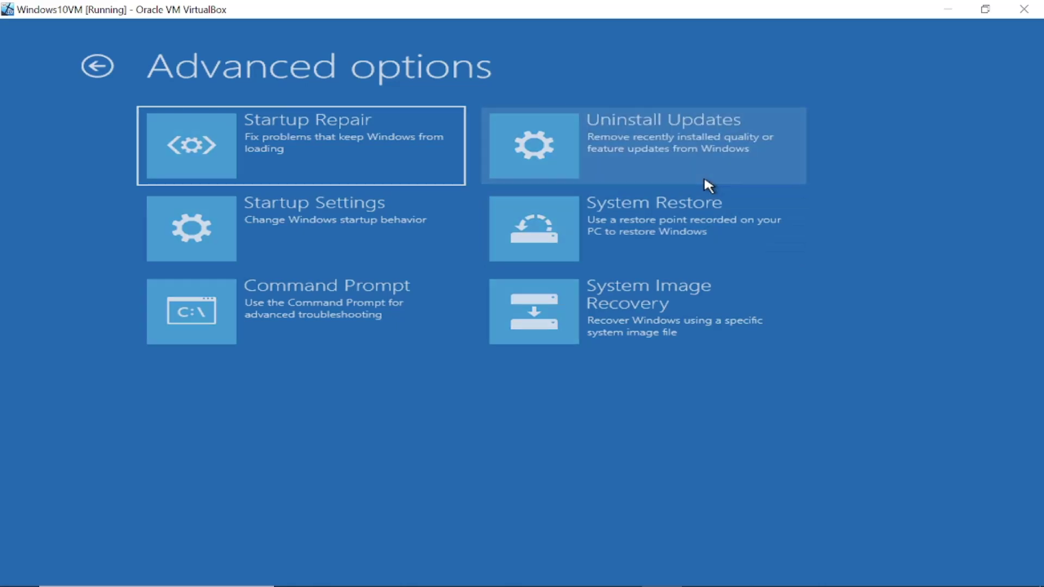
pyautogui.click(707, 185)
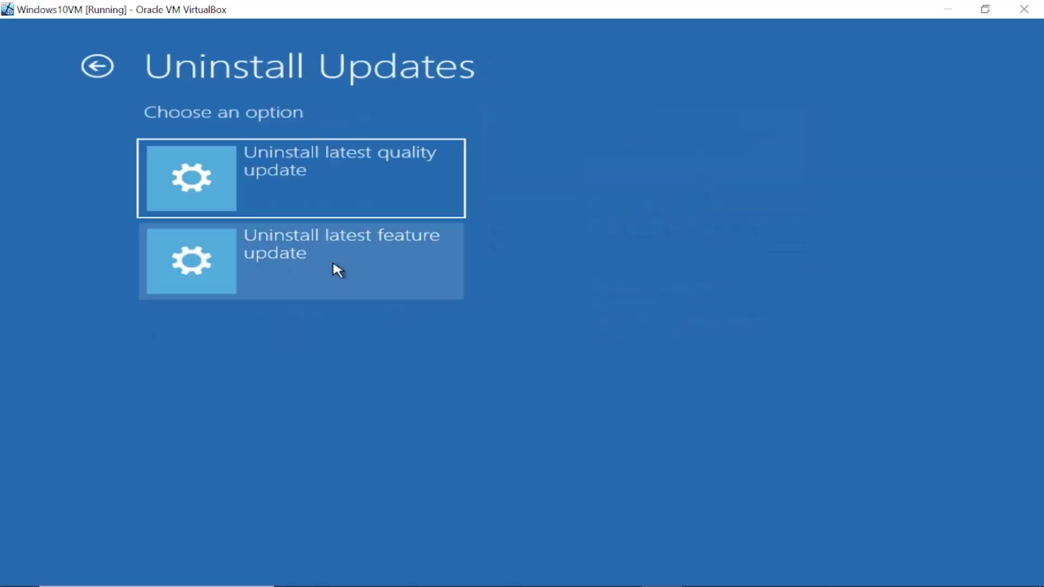
pyautogui.click(387, 283)
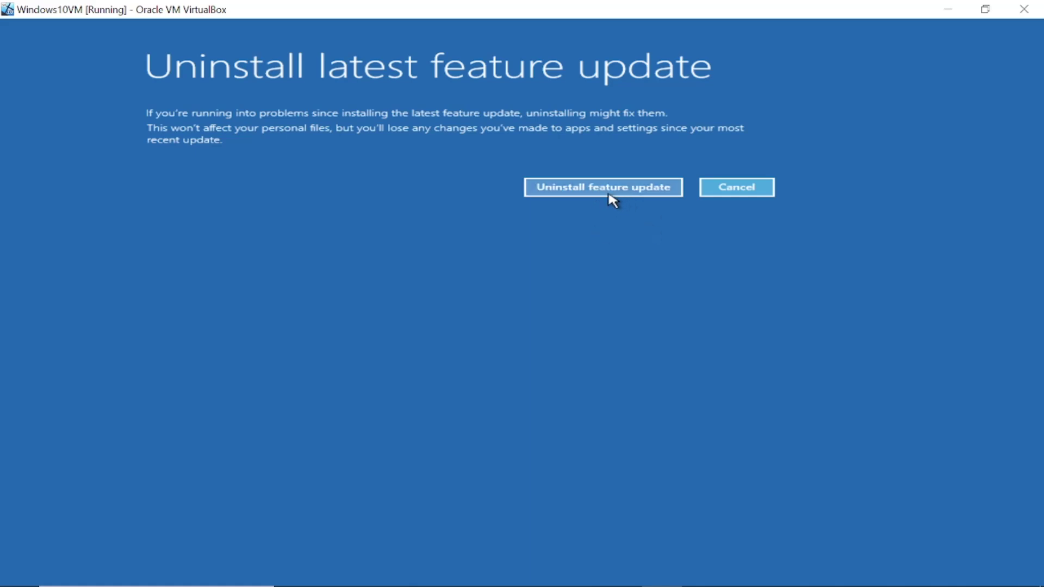
pyautogui.click(736, 194)
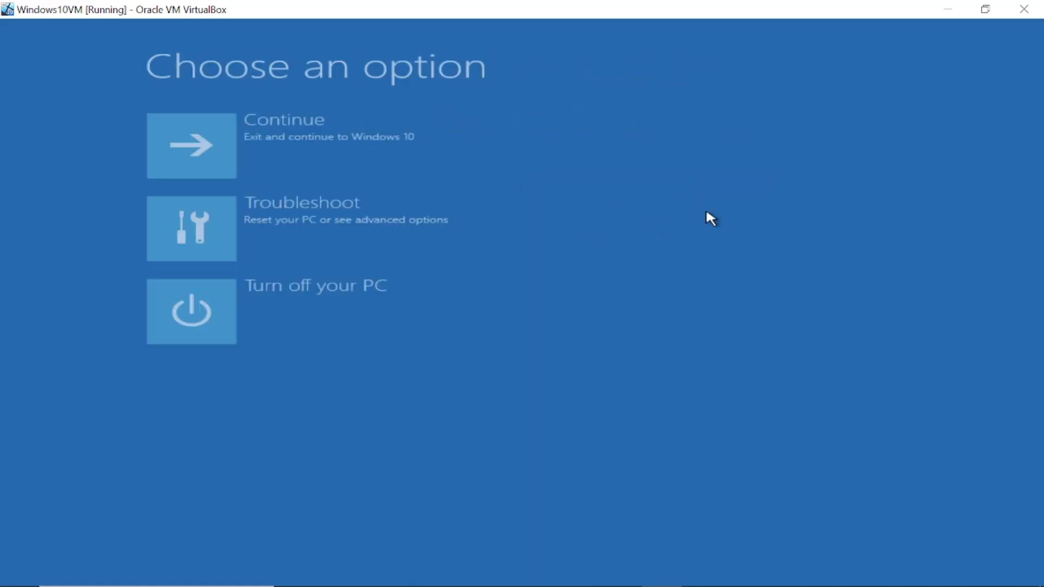
pyautogui.click(423, 244)
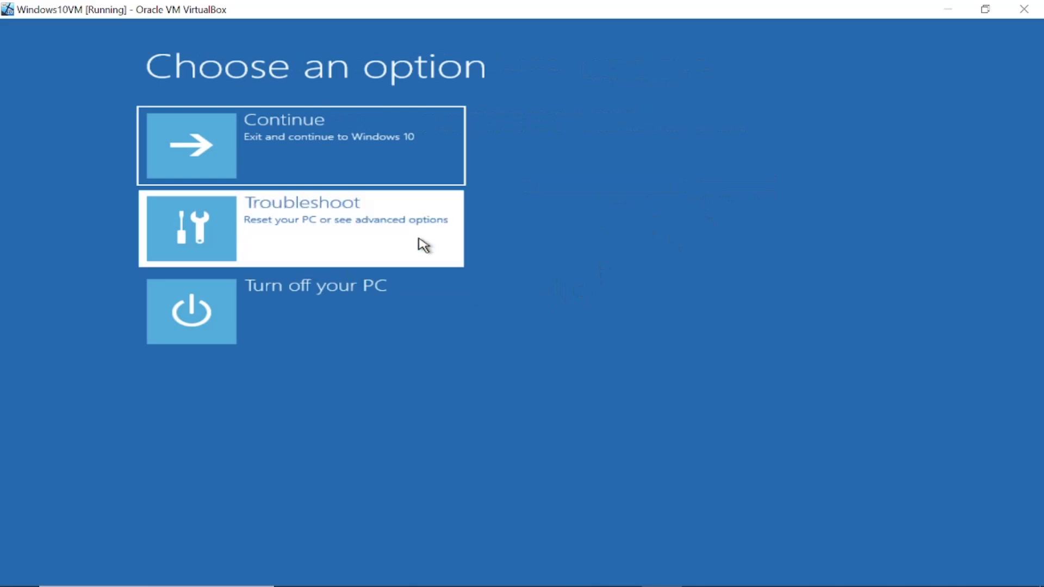
pyautogui.click(374, 243)
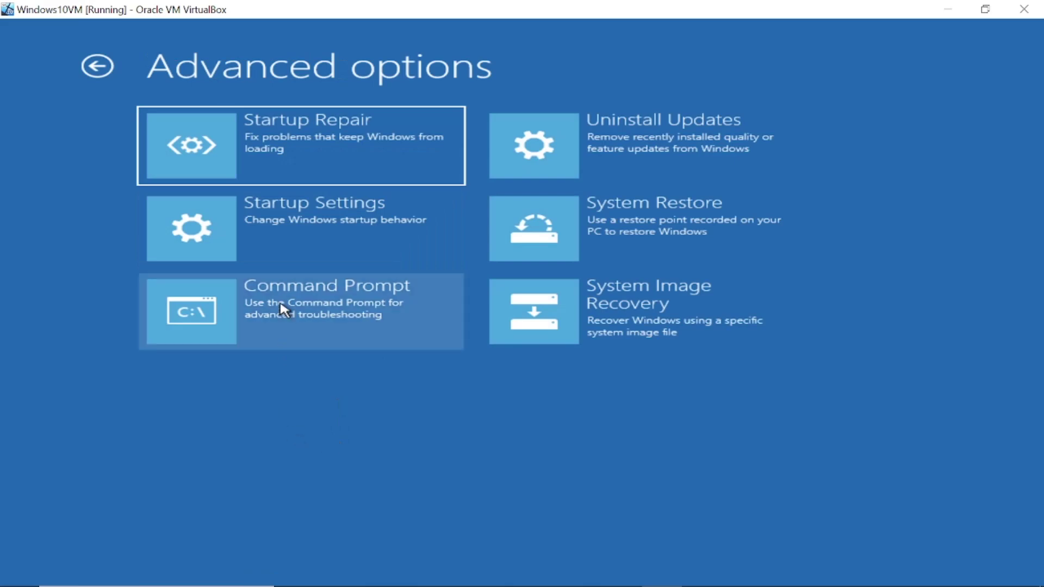
# Step: Open Startup Settings and restart the guest to boot into Safe Mode
pyautogui.click(352, 236)
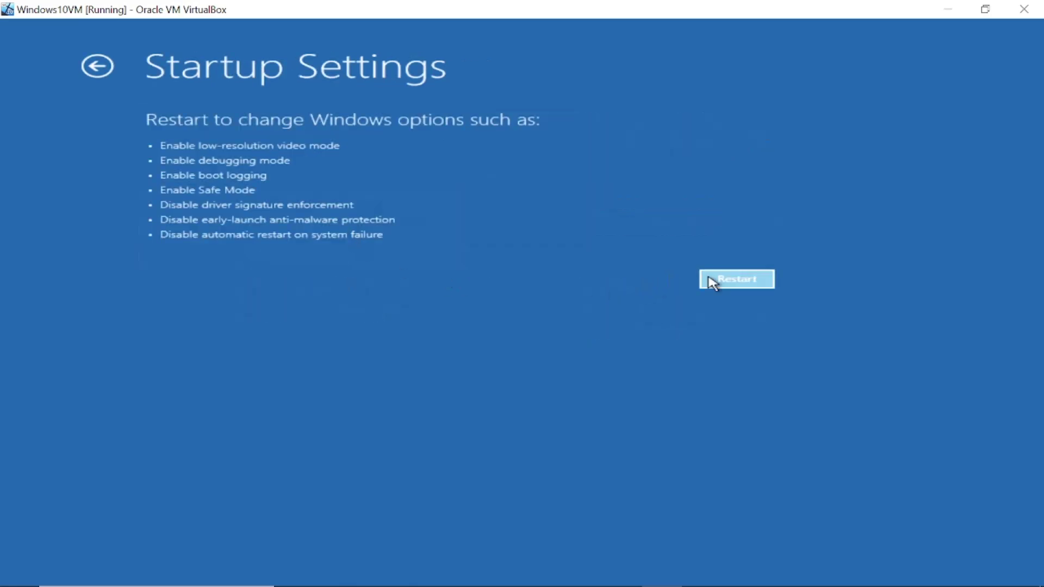
pyautogui.click(725, 283)
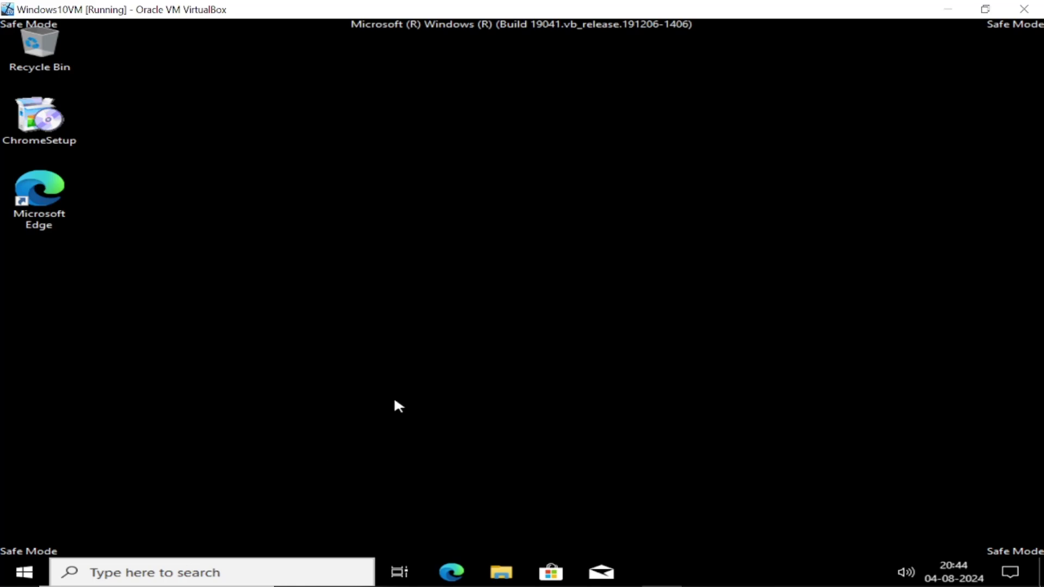
# Step: Search for 'control' and open Control Panel maximized
pyautogui.click(225, 568)
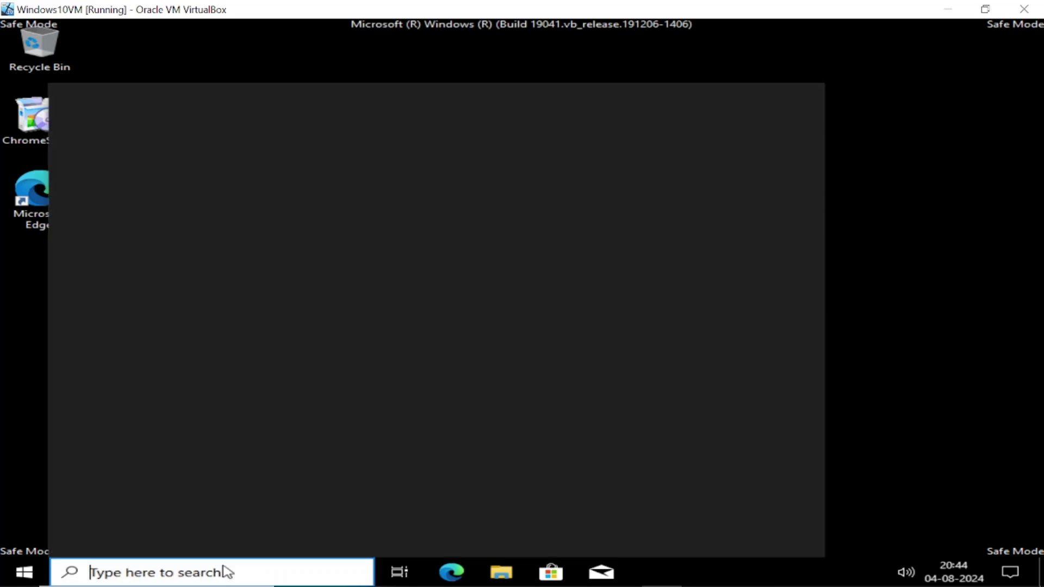
pyautogui.write('control')
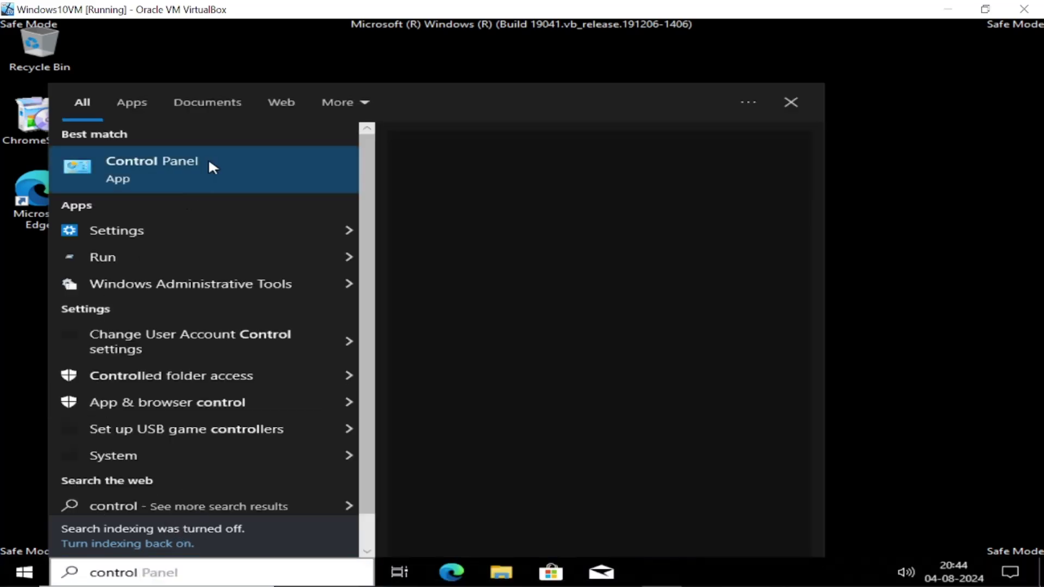
pyautogui.click(209, 162)
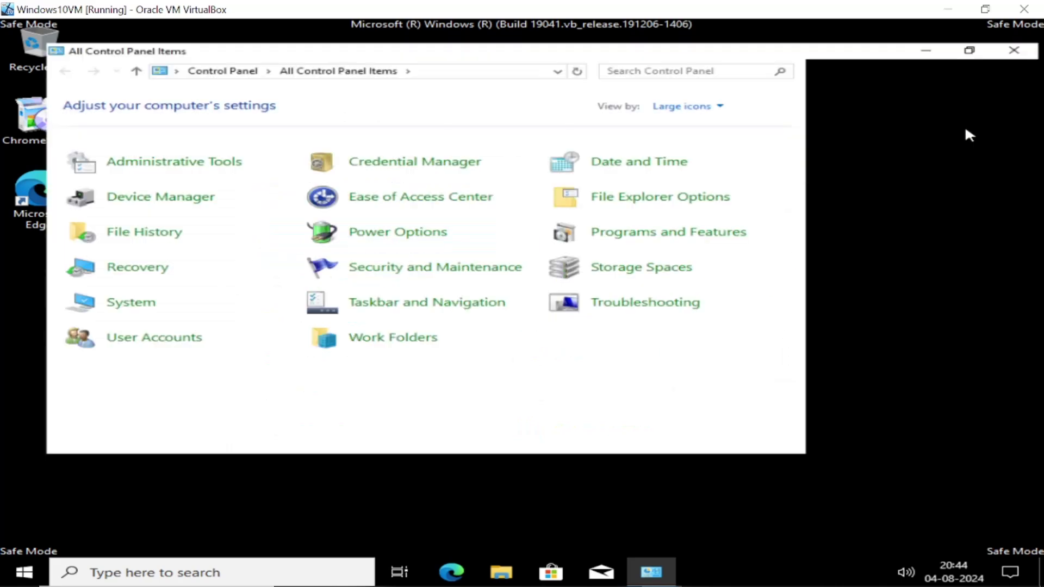
pyautogui.click(965, 124)
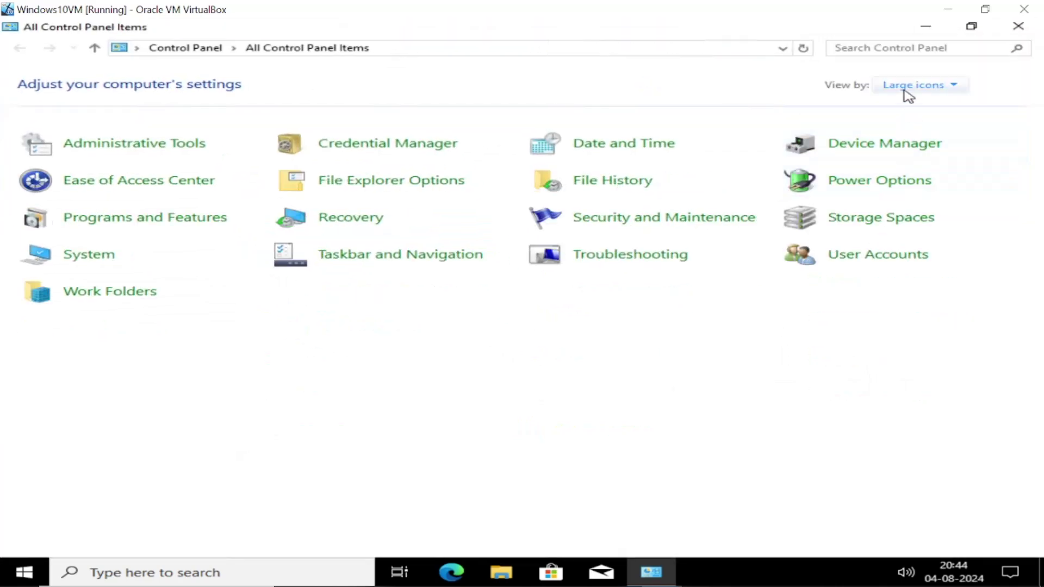
# Step: Set Control Panel's View by option to Large icons
pyautogui.click(906, 88)
pyautogui.click(908, 103)
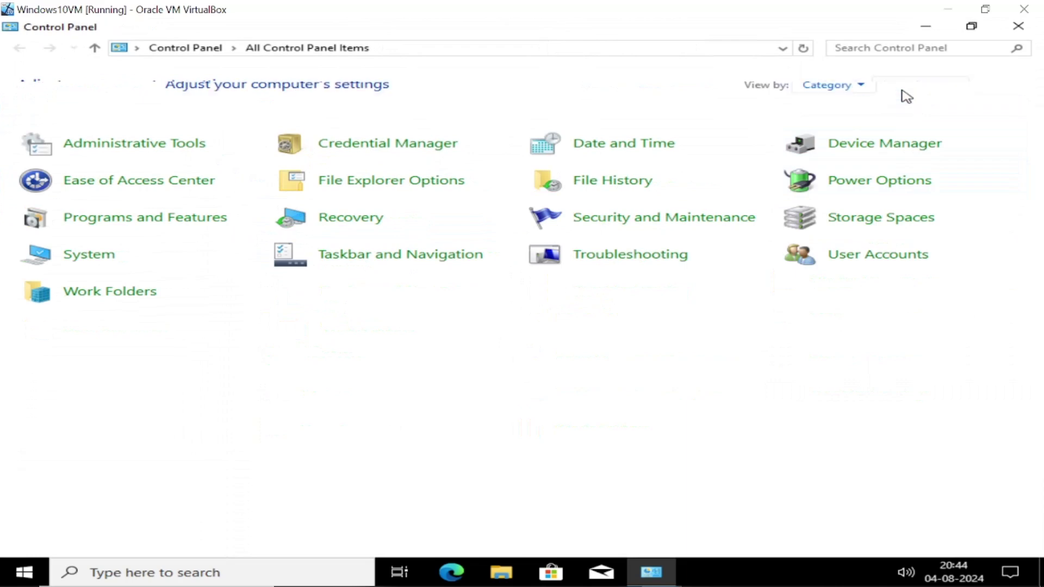
pyautogui.click(846, 86)
pyautogui.click(851, 127)
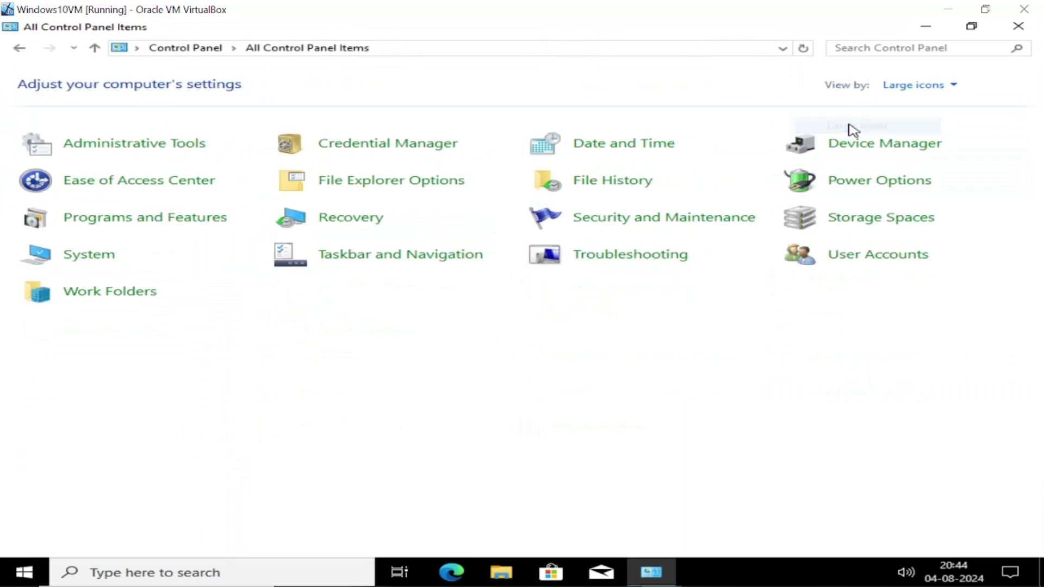
# Step: In Programs and Features, sort by Installed On, uninstall Microsoft OneDrive, then view installed updates
pyautogui.click(142, 219)
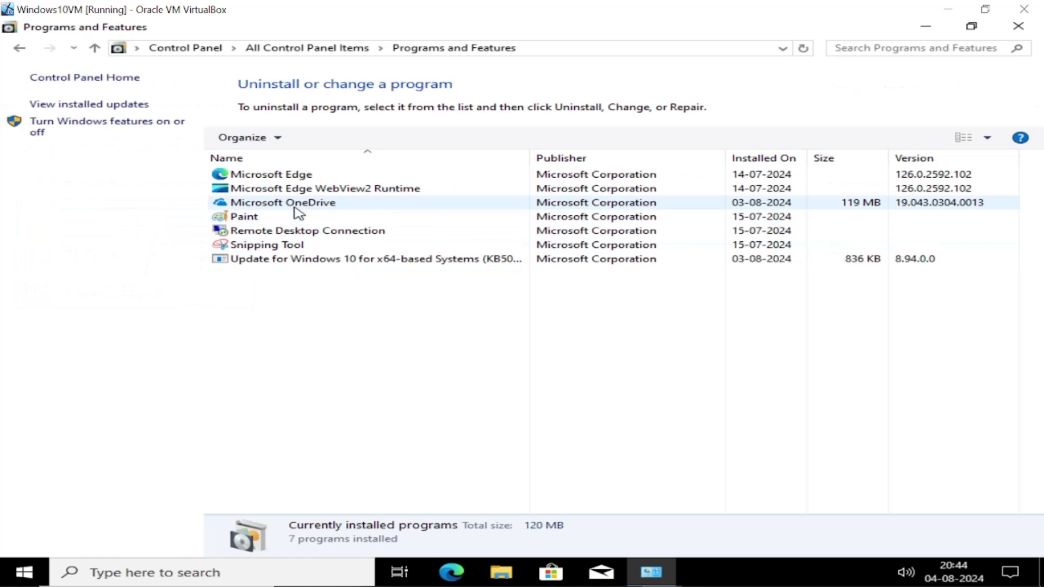
pyautogui.click(297, 206)
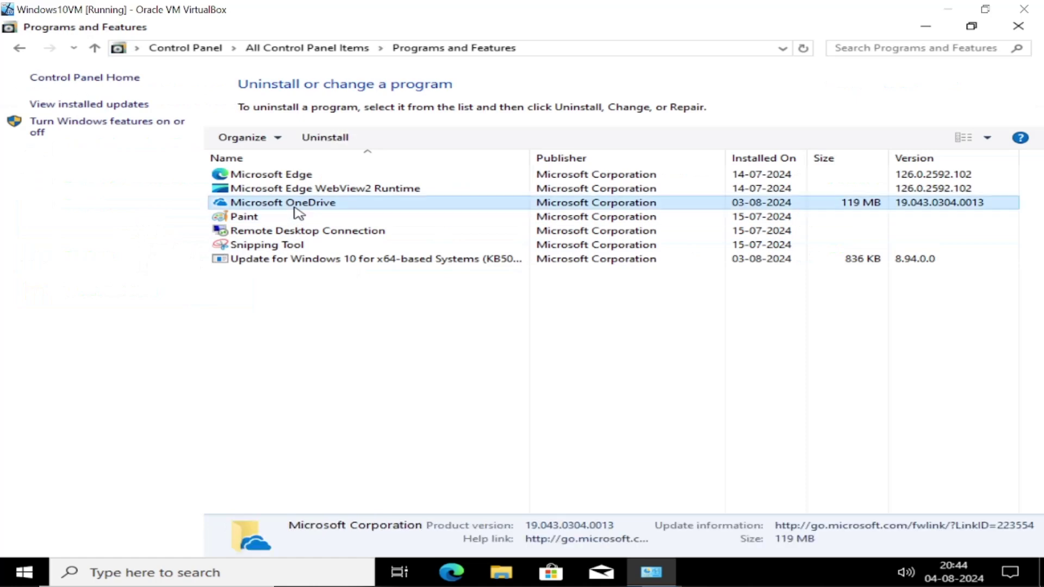
pyautogui.click(783, 161)
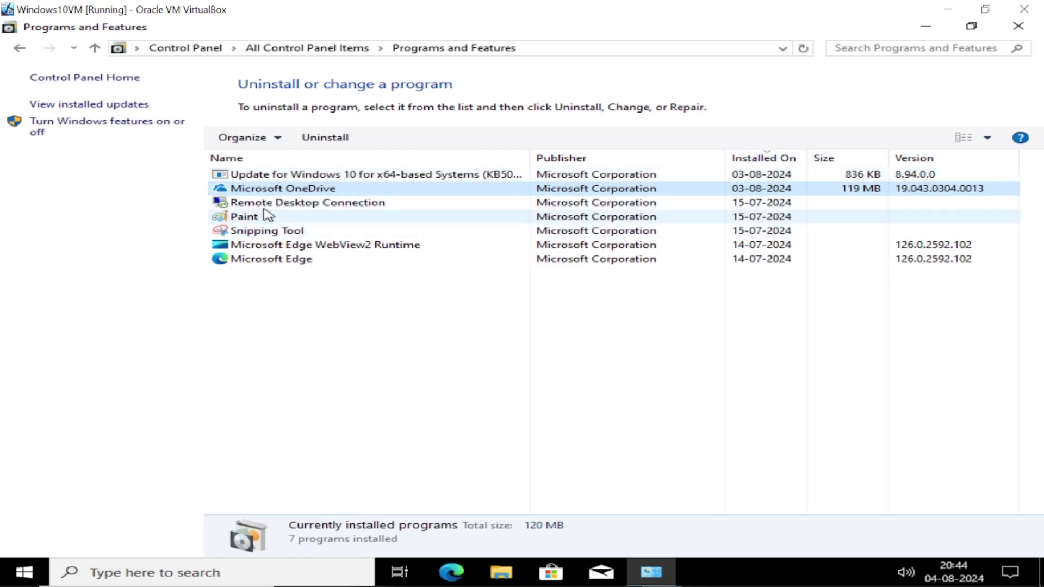
pyautogui.click(321, 139)
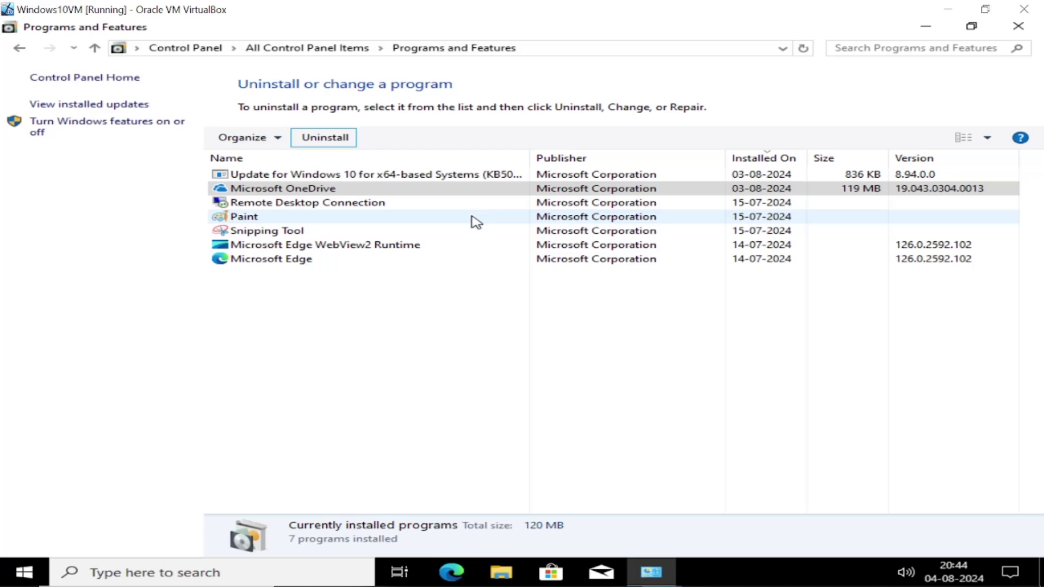
pyautogui.click(78, 104)
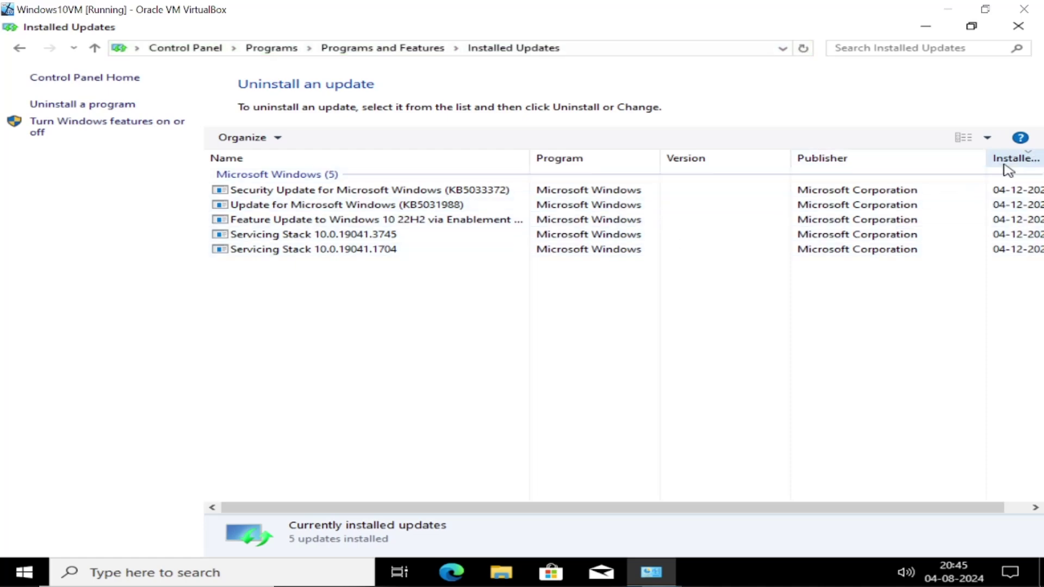
# Step: Select the KB5033372 security update, then close the Installed Updates window
pyautogui.click(422, 194)
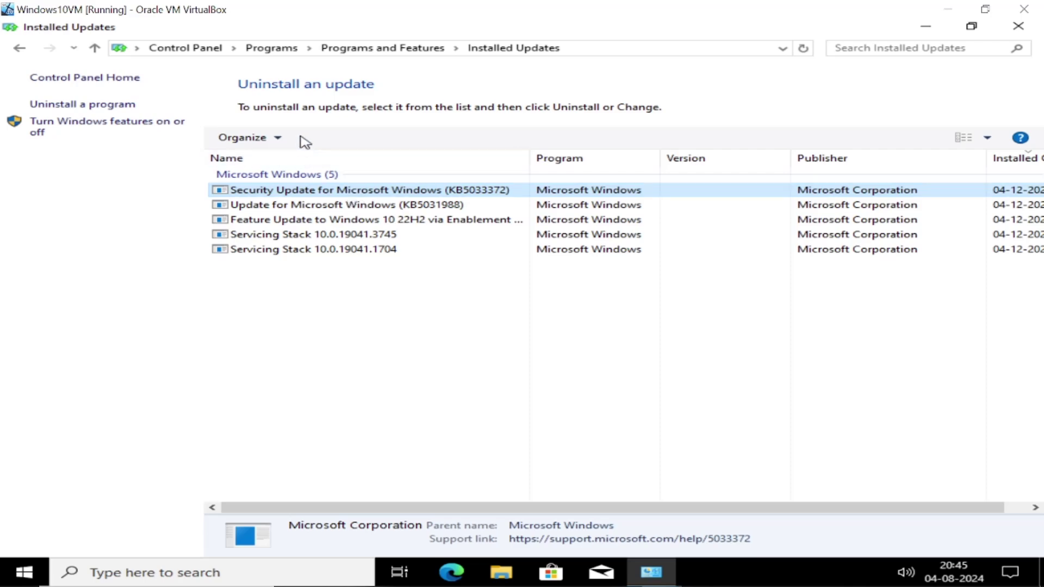
pyautogui.click(1018, 25)
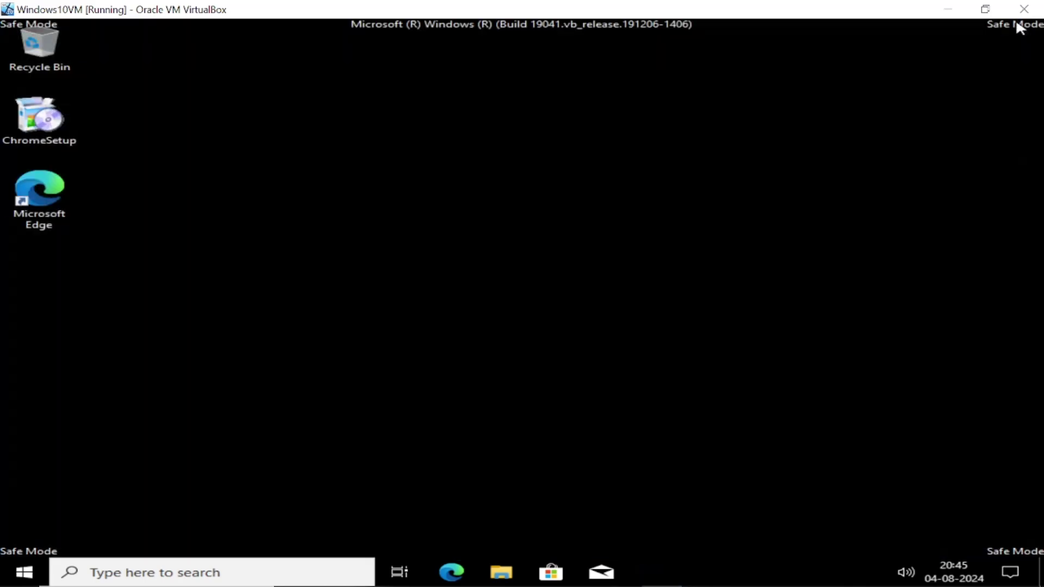
# Step: Open Device Manager from the Start quick-access menu and expand Display adapters
pyautogui.rightClick(24, 572)
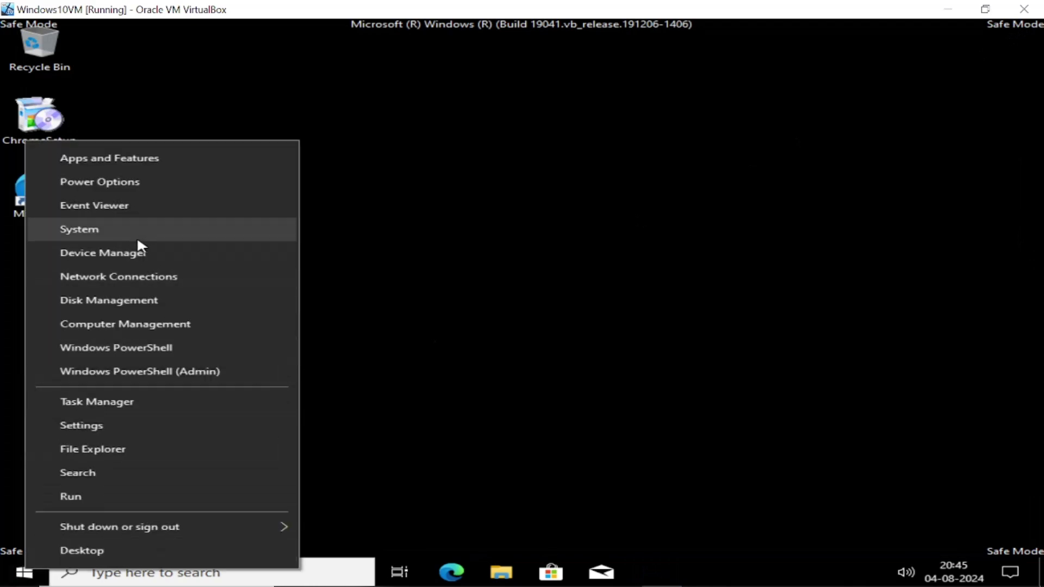
pyautogui.click(131, 251)
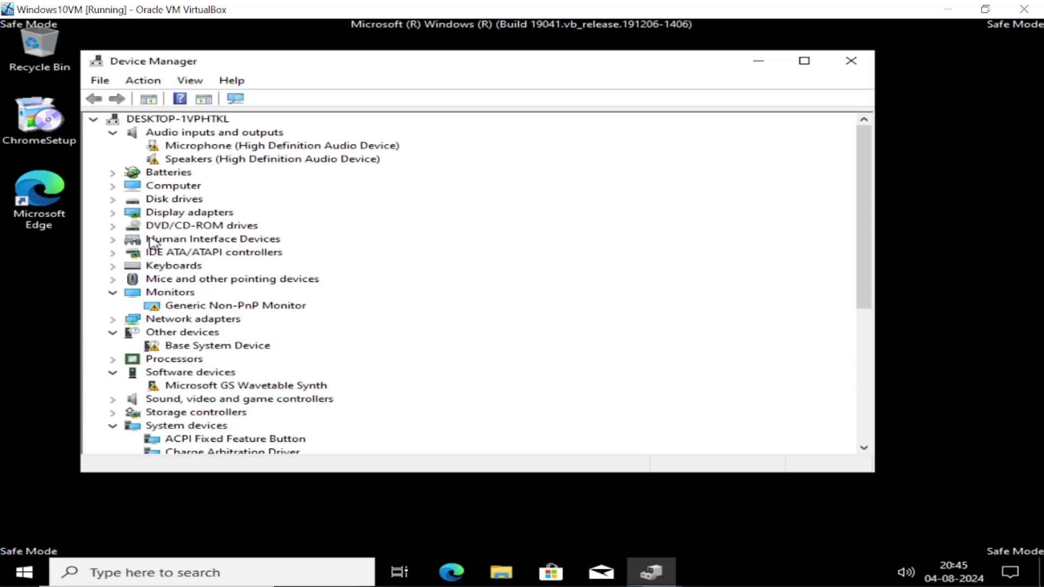
pyautogui.click(113, 133)
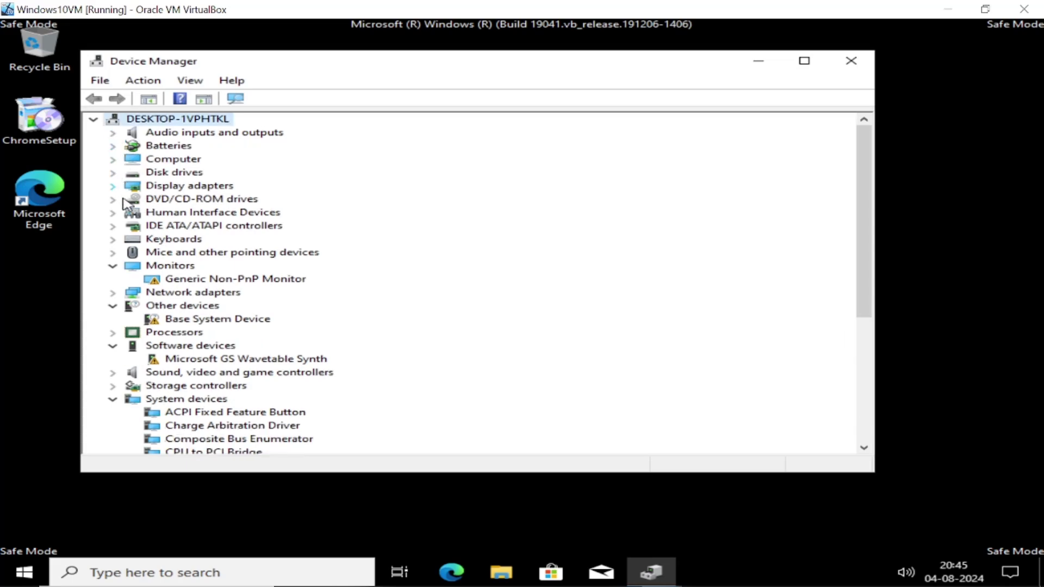
pyautogui.click(113, 266)
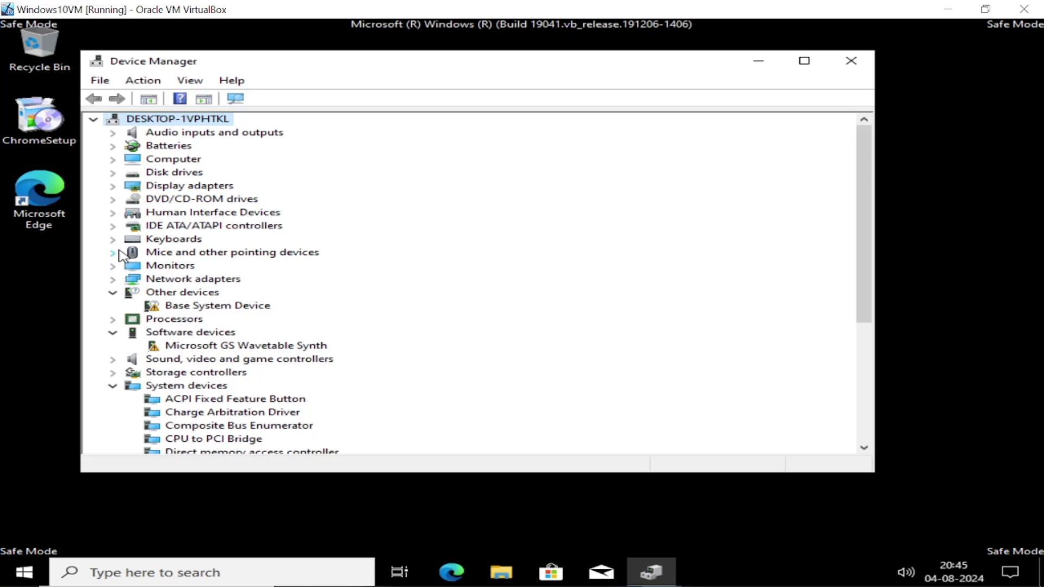
pyautogui.click(113, 187)
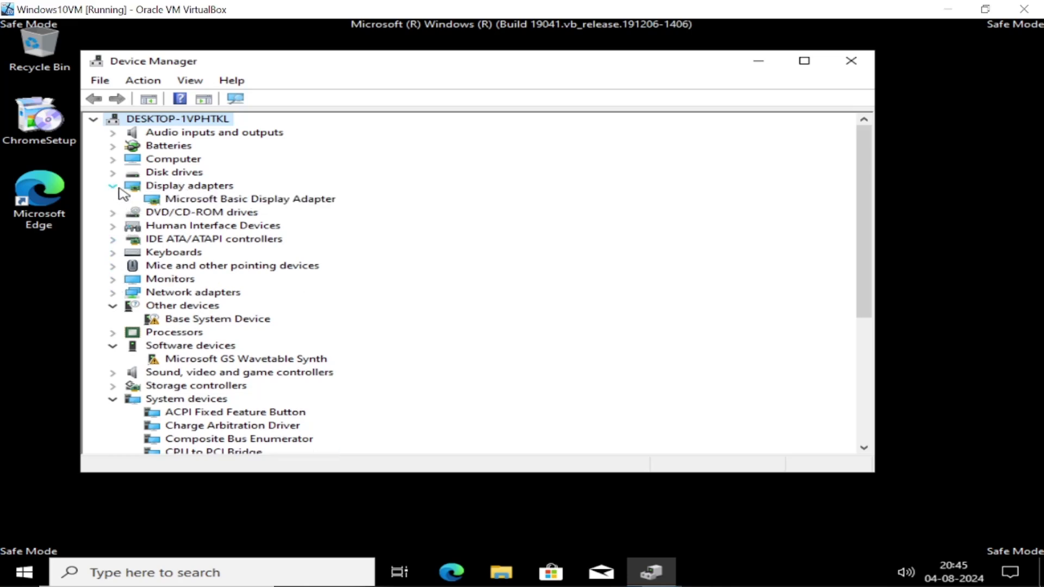
# Step: Uninstall the Microsoft Basic Display Adapter device and confirm the removal
pyautogui.click(257, 202)
pyautogui.rightClick(258, 202)
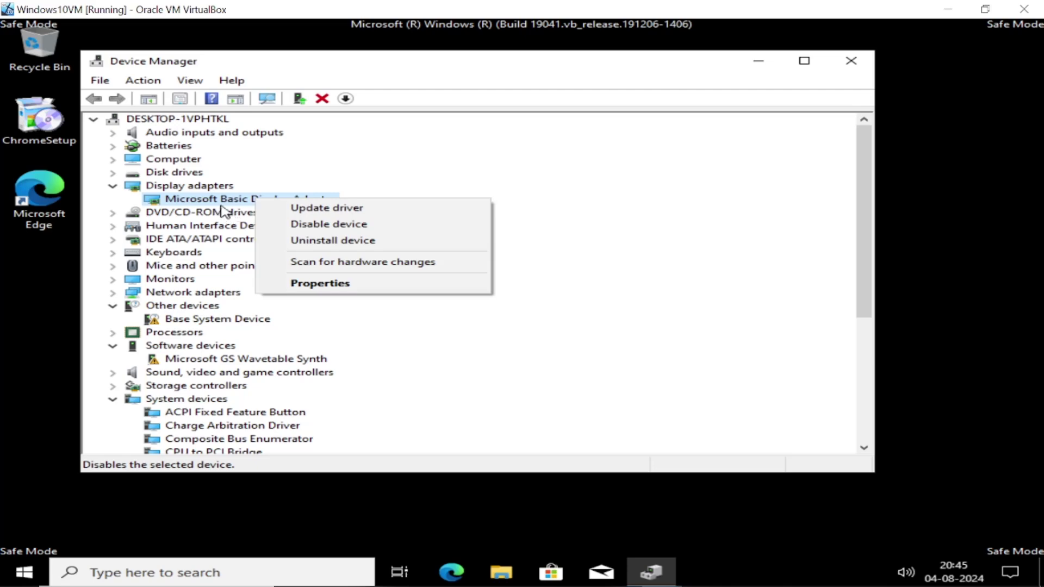
pyautogui.click(337, 245)
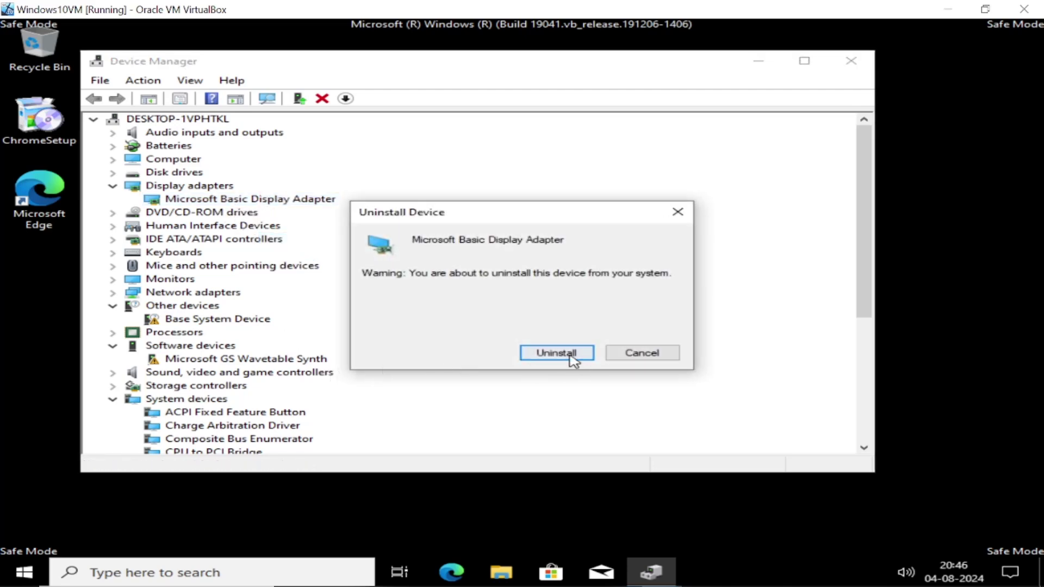
pyautogui.click(570, 358)
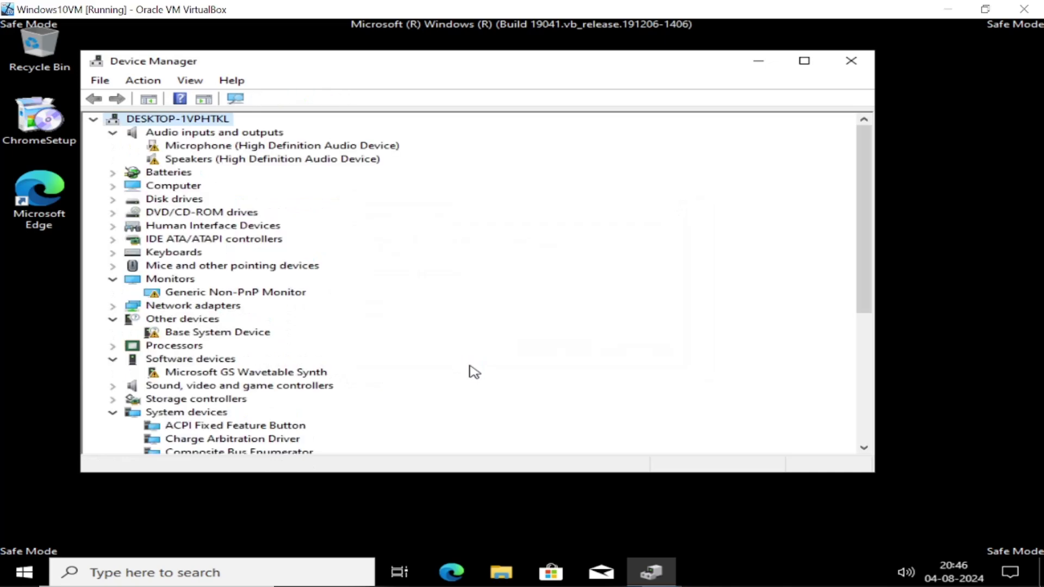
# Step: Close Device Manager and bring up the Start menu's Shut down and Restart power choices
pyautogui.click(850, 62)
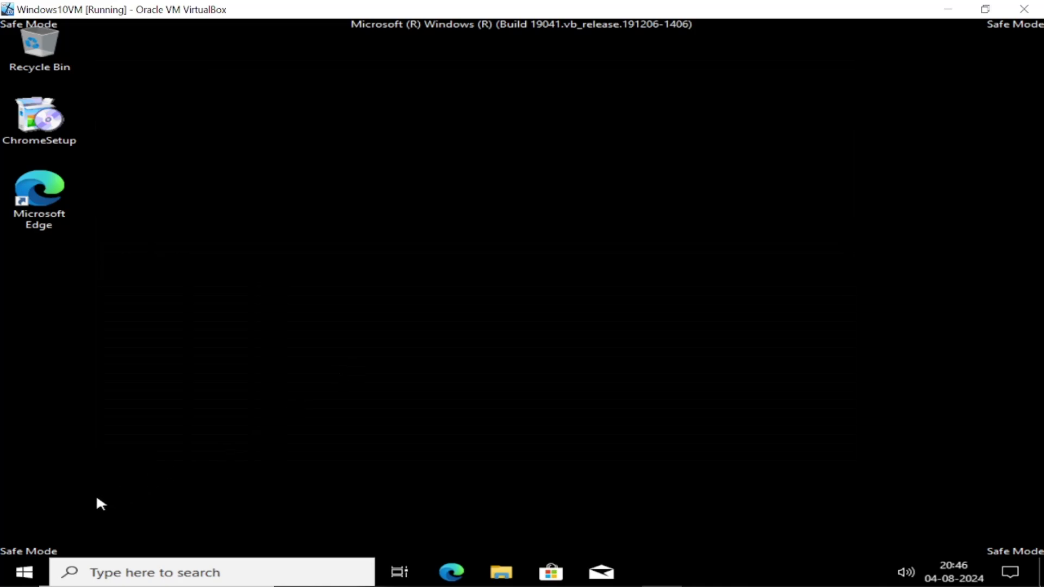
pyautogui.click(25, 577)
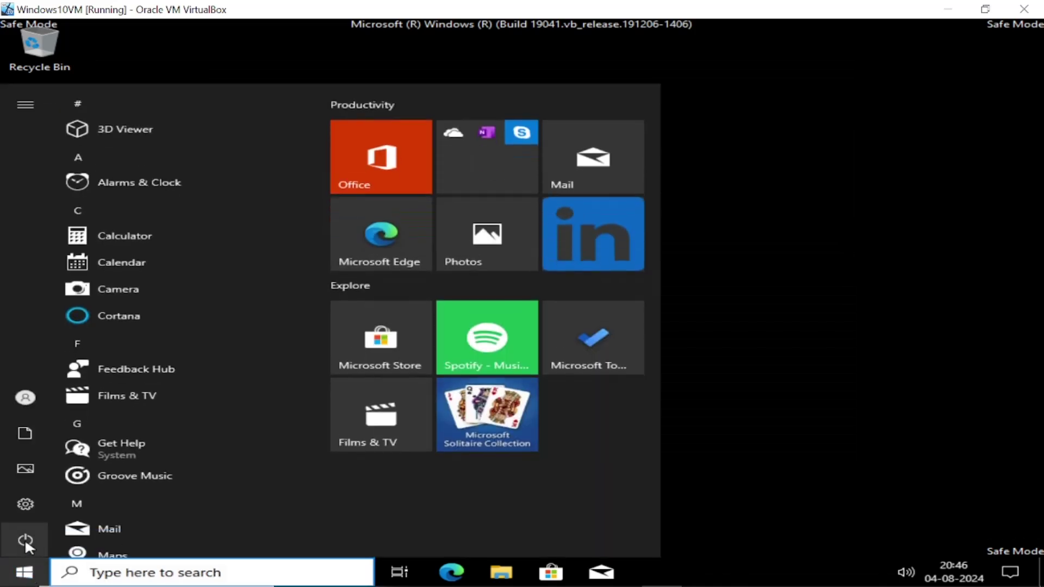
pyautogui.moveTo(24, 538)
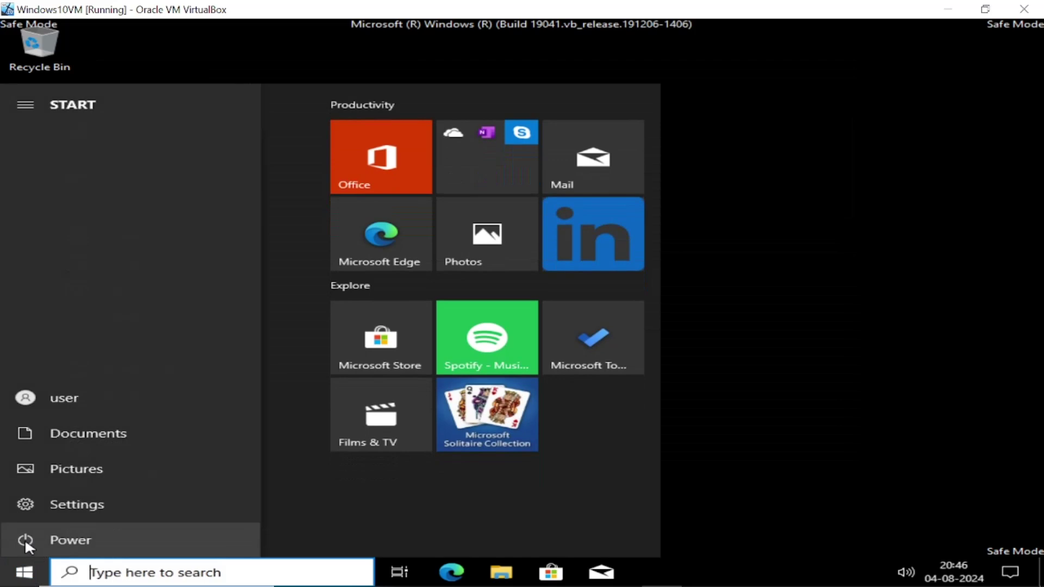
pyautogui.click(24, 538)
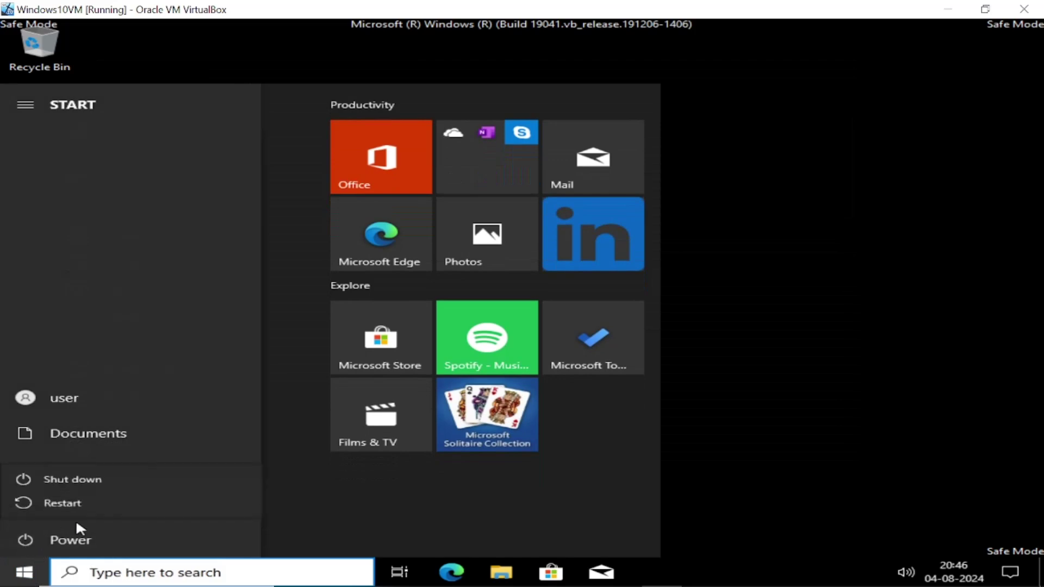